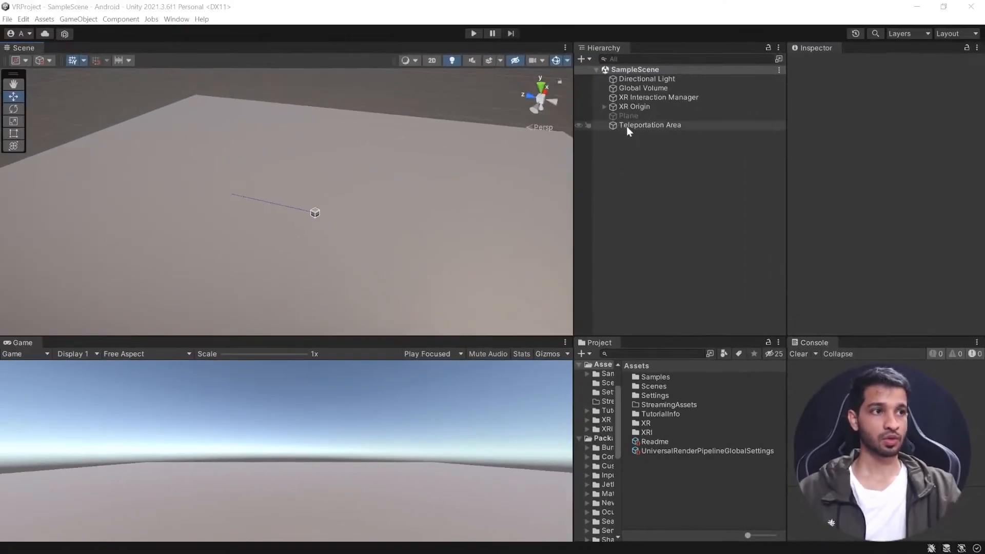
Step: Remove the XR Ray Interactor component from the LeftHand Controller under XR Origin's Camera Offset
left_click(604, 106)
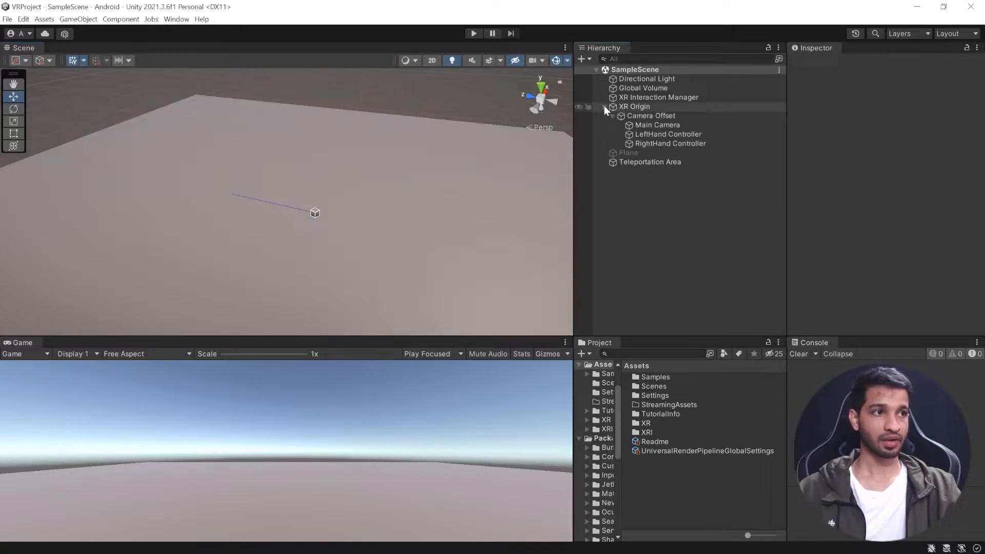
left_click(687, 134)
left_click(682, 145)
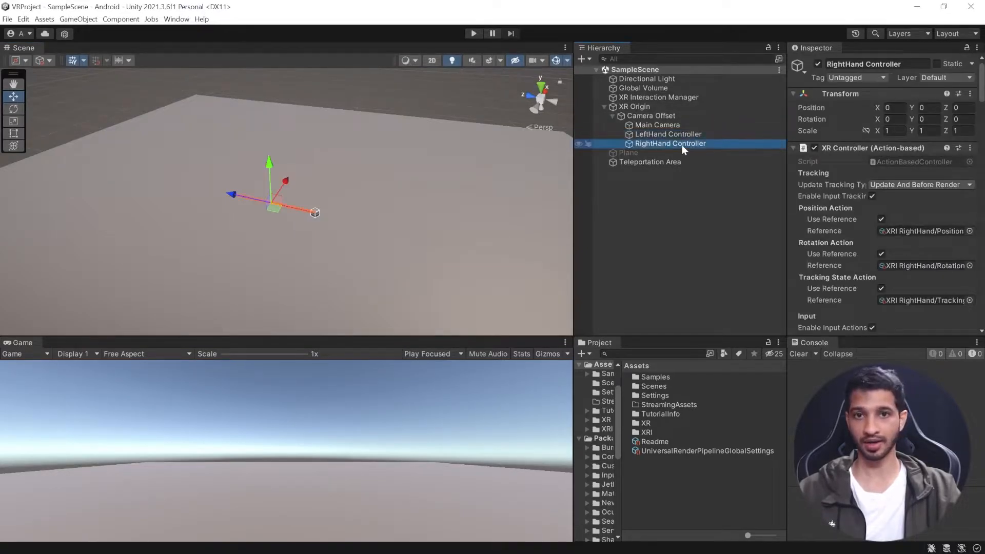
left_click(673, 136)
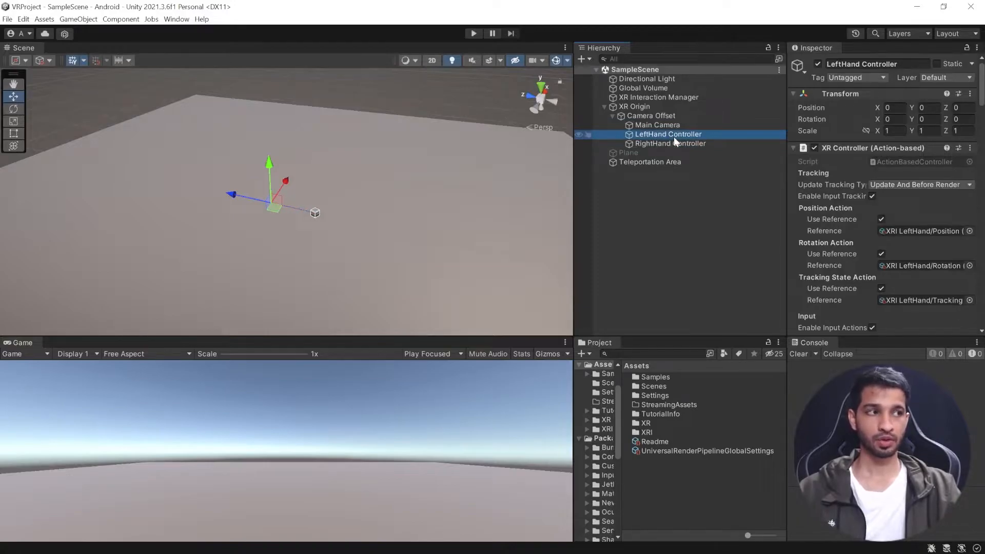
scroll(854, 156, "down", 10)
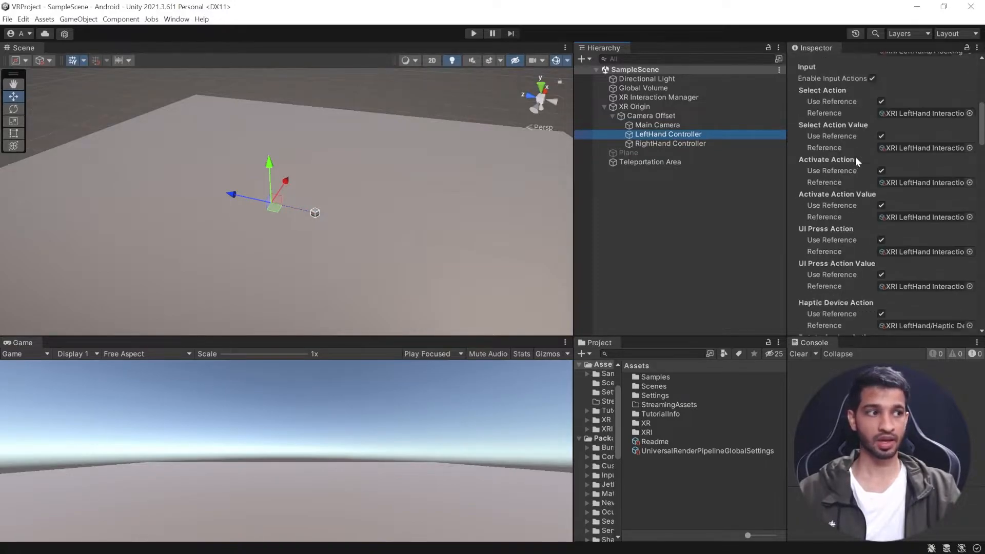
scroll(981, 162, "down", 10)
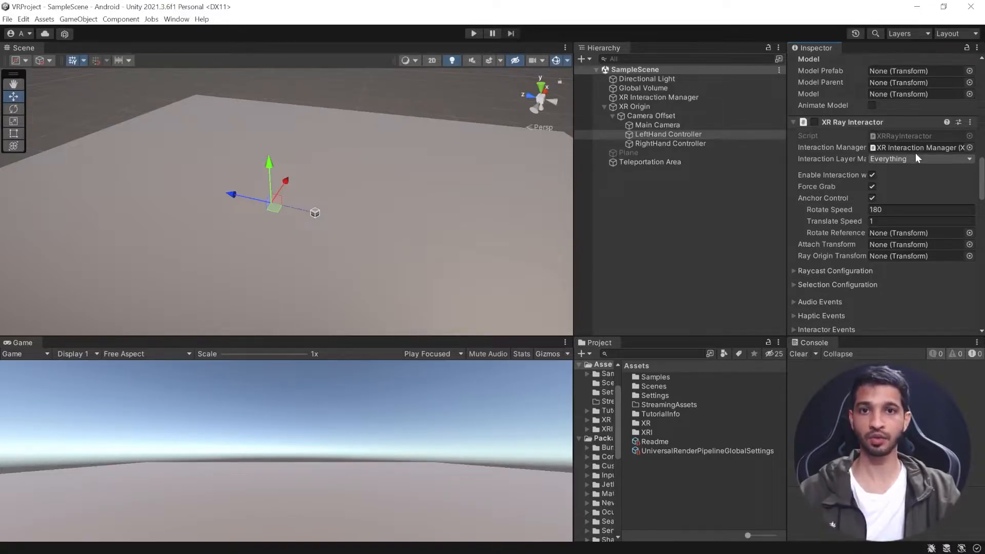
right_click(908, 123)
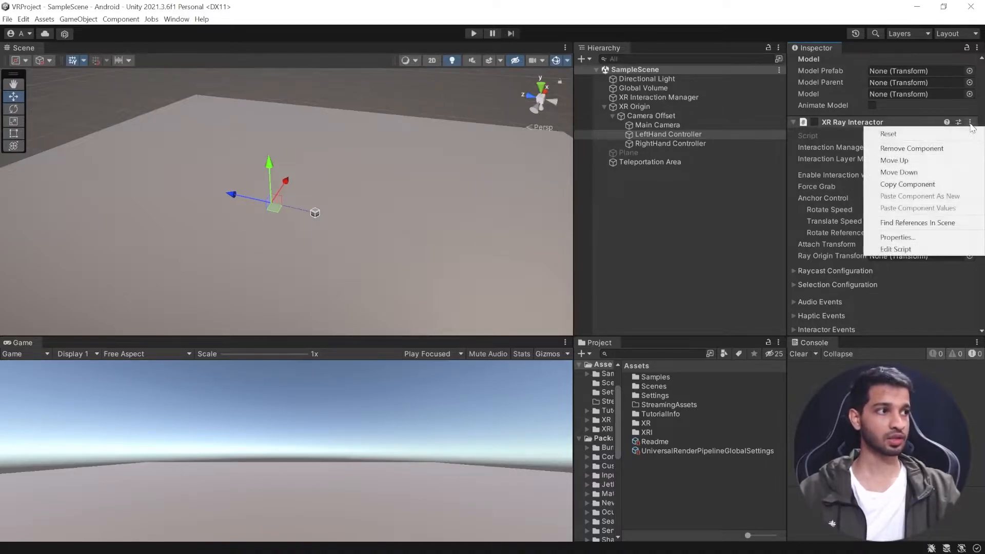
left_click(923, 148)
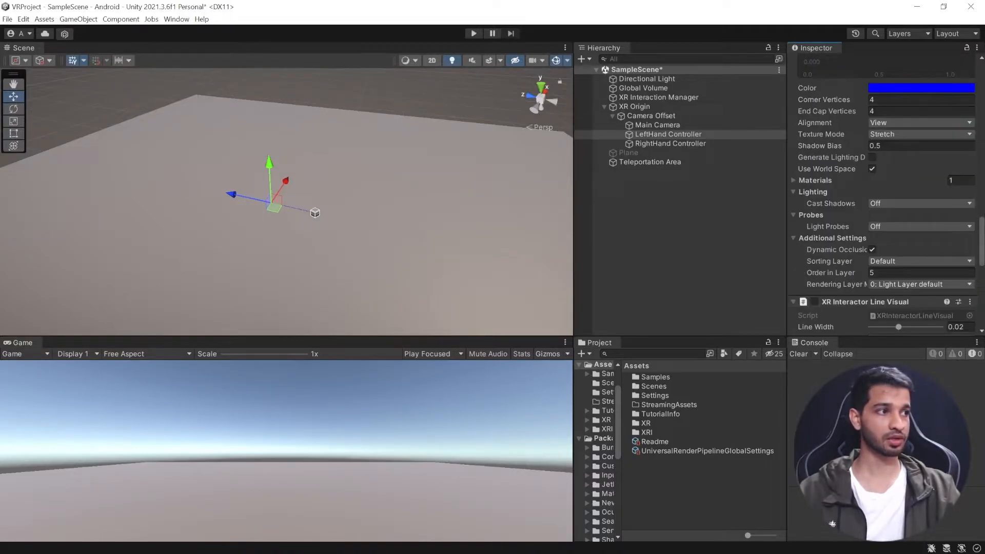
Step: Add an XR Direct Interactor component to the LeftHand Controller
left_click_drag(982, 251, 982, 315)
left_click(900, 318)
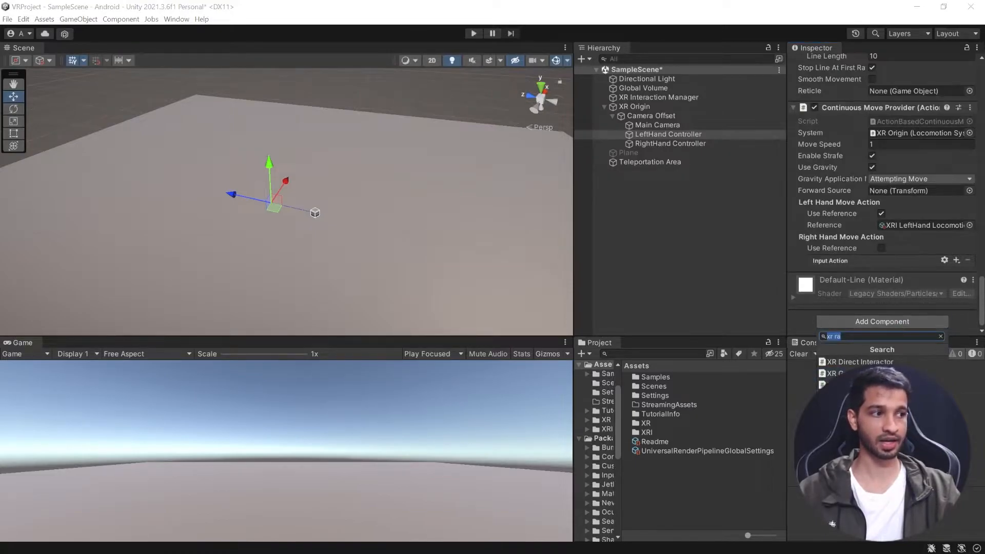
left_click(858, 362)
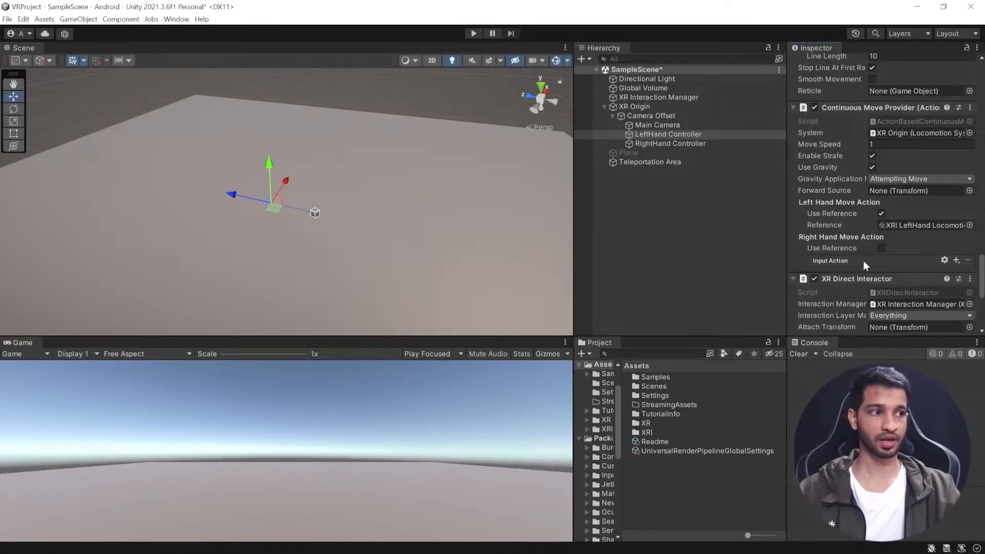
scroll(863, 261, "down", 3)
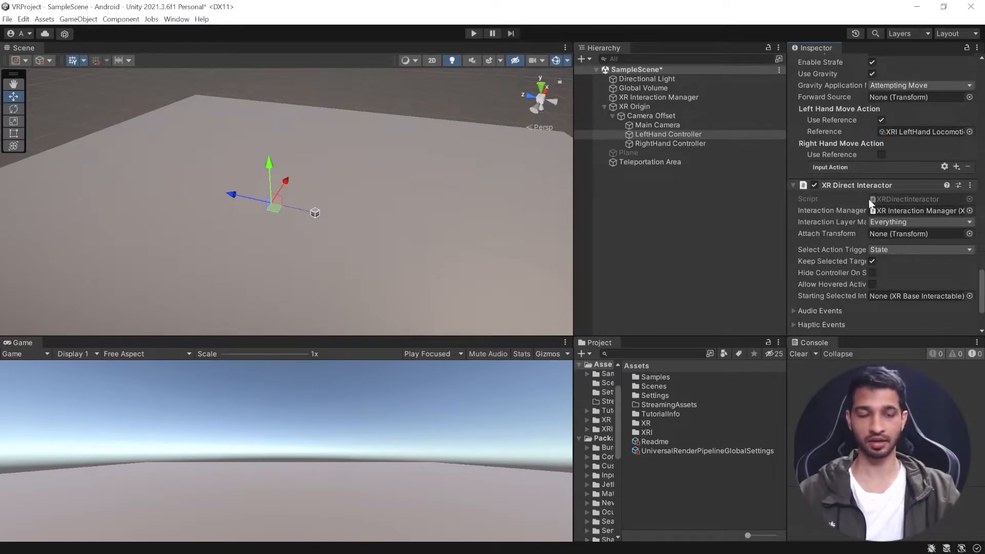
scroll(869, 199, "down", 3)
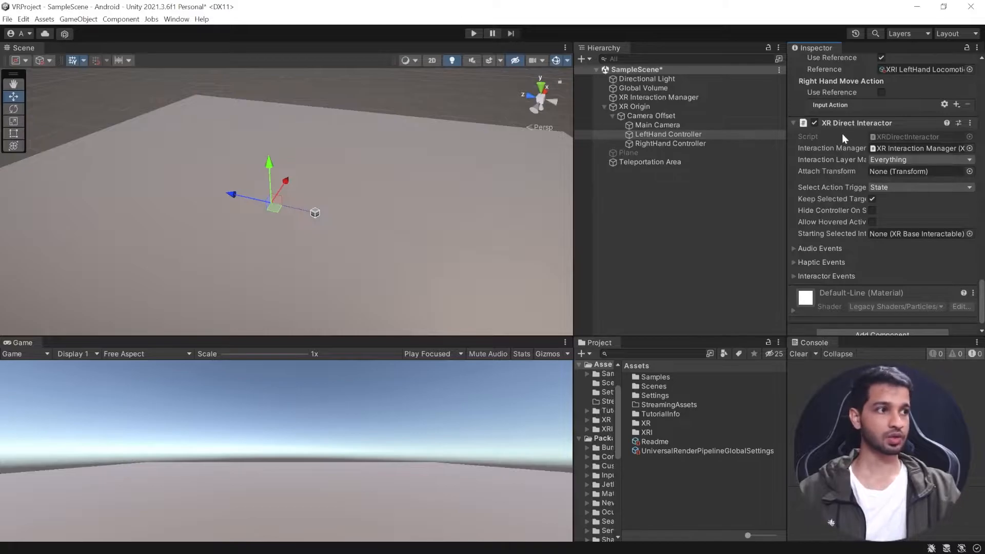
Step: Examine the Interaction Manager reference and the Interaction Layer Mask options of the XR Direct Interactor
left_click(895, 149)
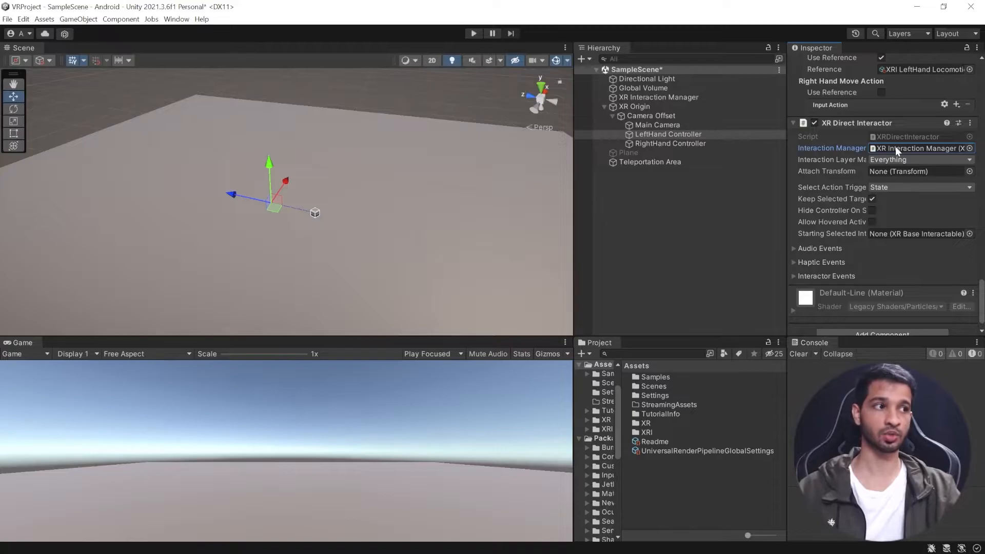
left_click(892, 160)
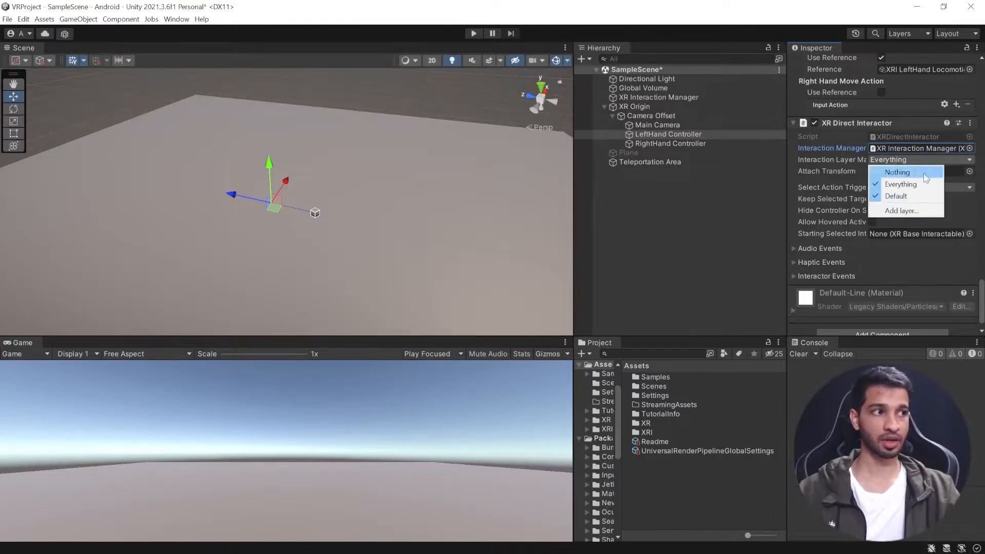
left_click(889, 161)
left_click(889, 161)
left_click(931, 263)
left_click(931, 263)
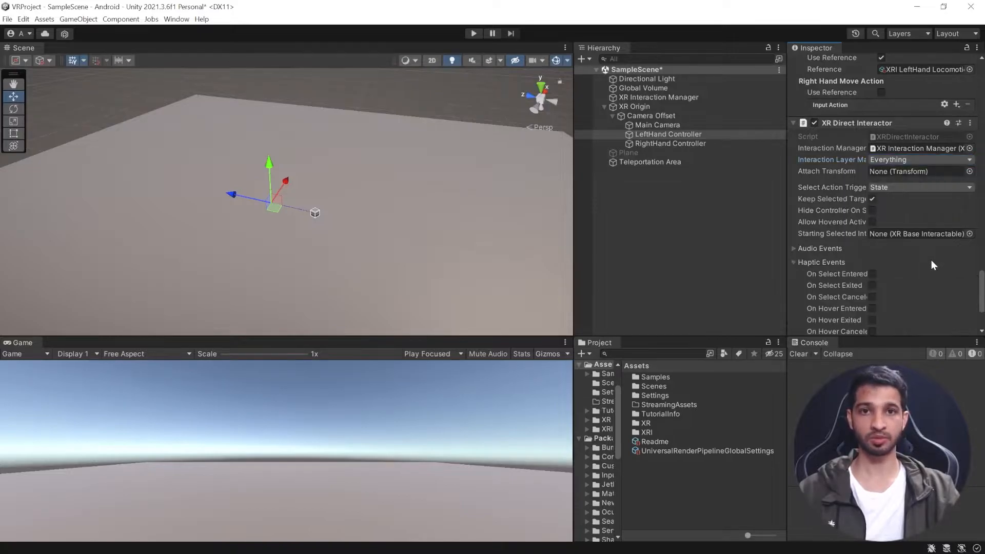
left_click(793, 262)
left_click(889, 162)
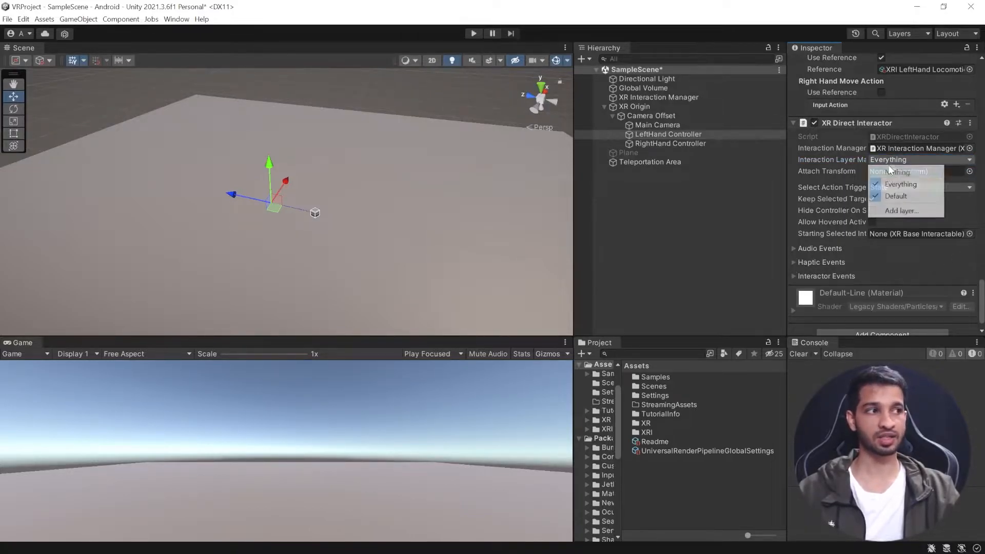
left_click(835, 160)
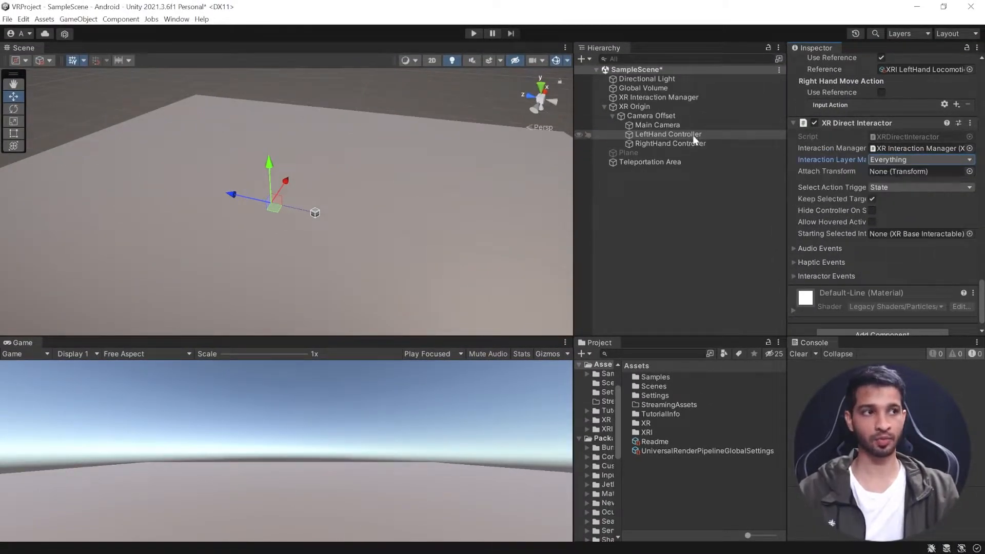
Step: Create an empty child object named AttachTransform under the LeftHand Controller
right_click(646, 132)
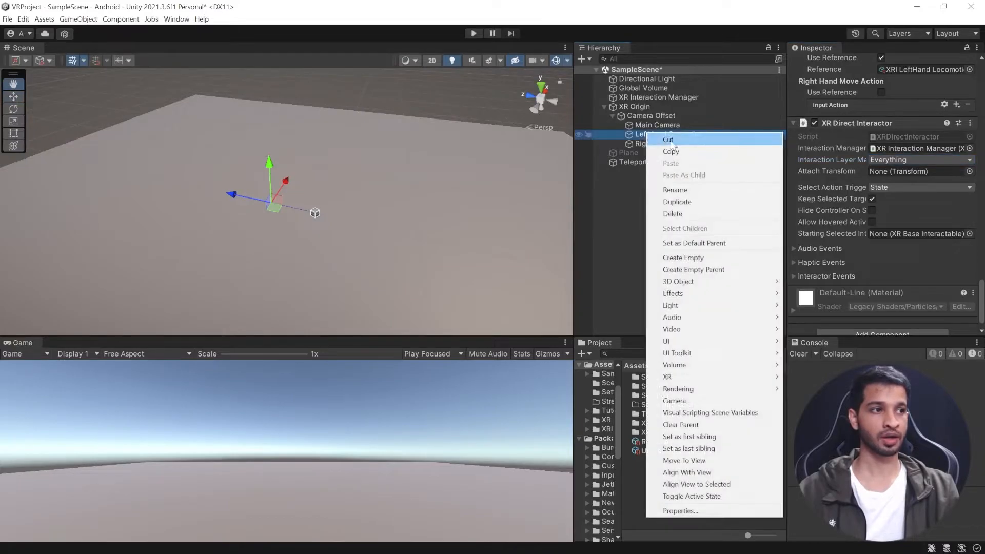
left_click(696, 258)
type("A")
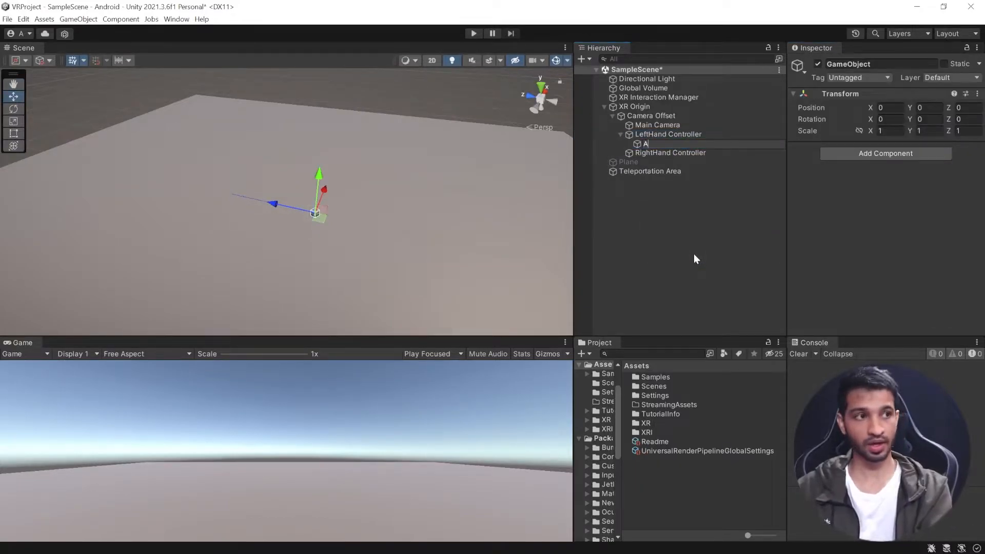
type("ttachTra")
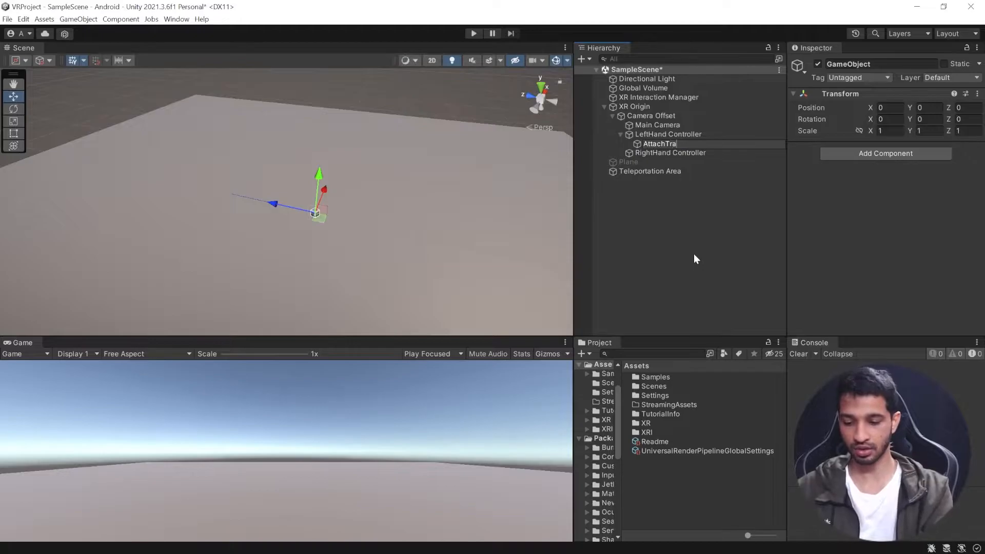
type("nsform")
Step: Assign the AttachTransform object as the Attach Transform of the LeftHand Controller's XR Direct Interactor
left_click(648, 134)
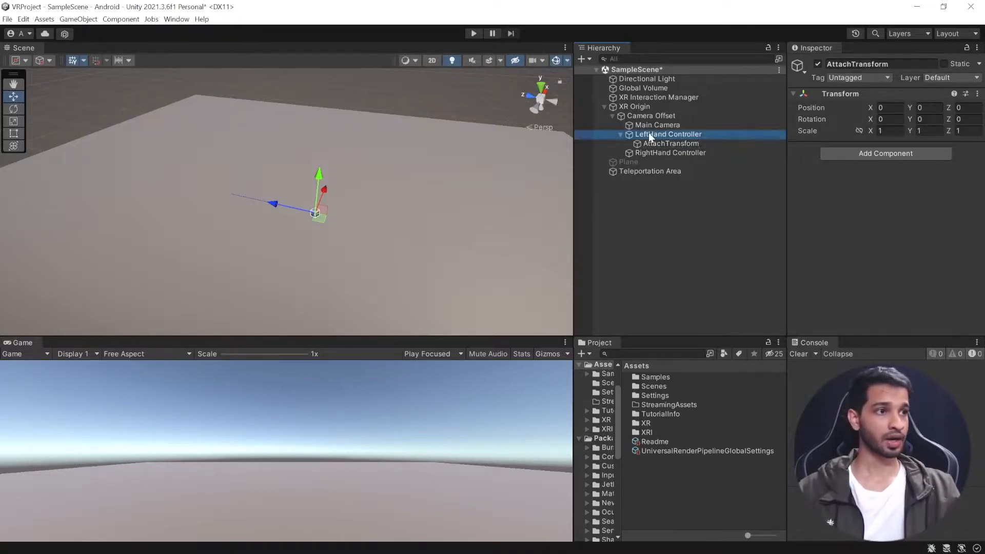
left_click_drag(981, 91, 981, 314)
left_click_drag(657, 144, 902, 158)
Step: Set the Z position of the AttachTransform object to 0.5
left_click(666, 143)
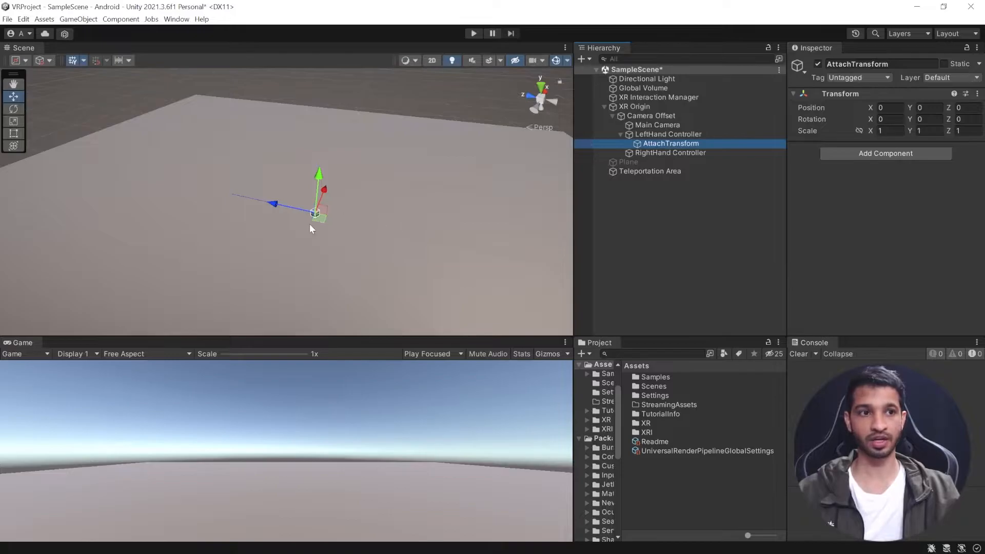
left_click(653, 134)
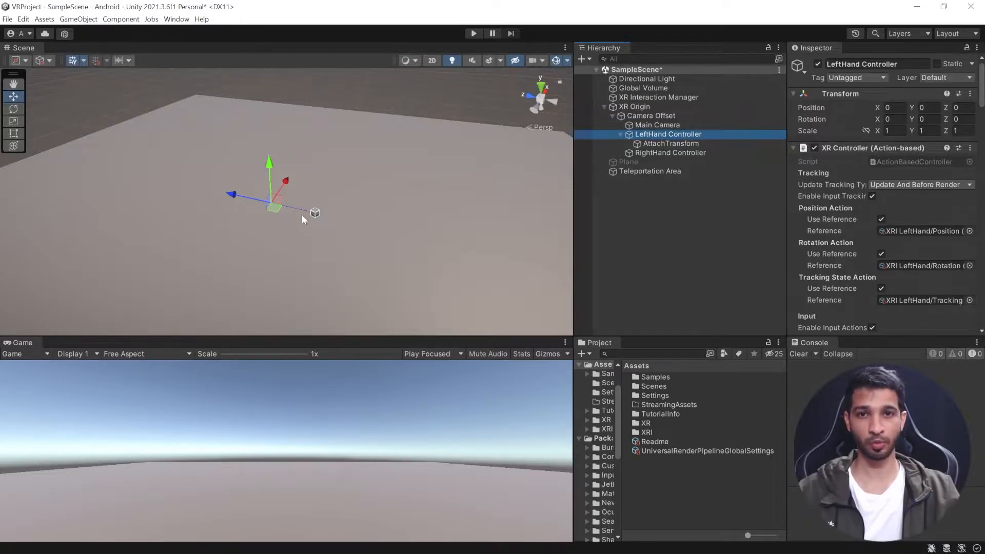
left_click(648, 144)
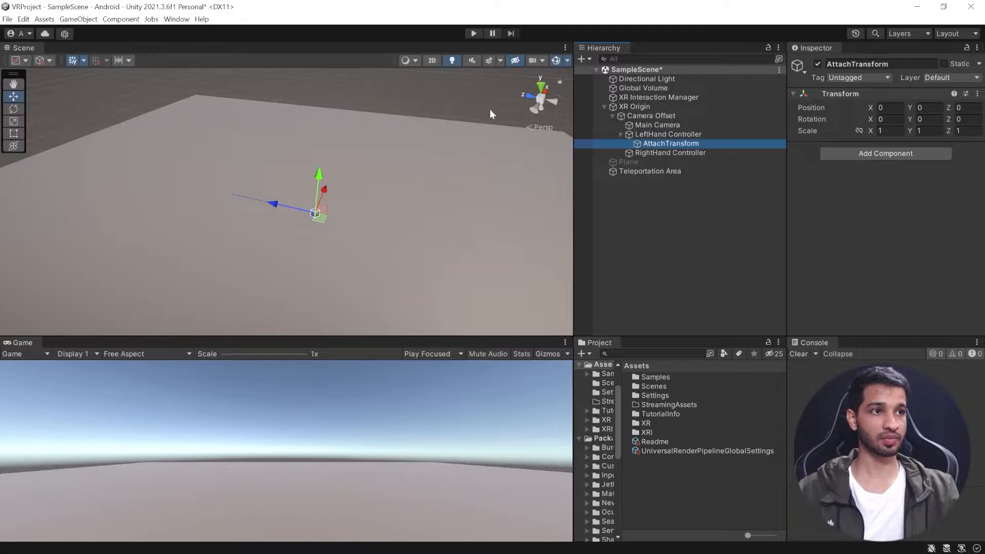
left_click(967, 109)
type("0.5")
Step: Compare the scene positions of the LeftHand Controller and its AttachTransform child
left_click(670, 135)
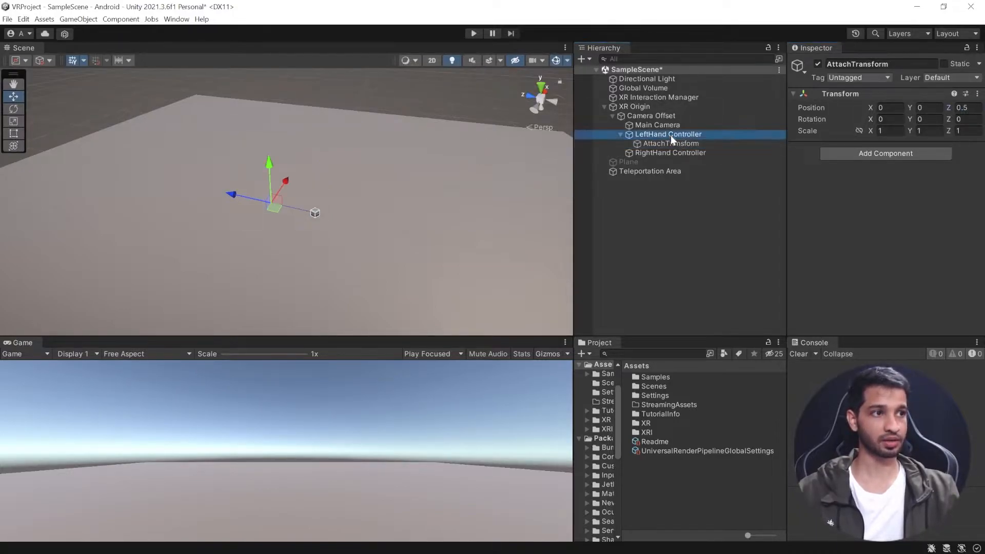
left_click(667, 142)
left_click(666, 136)
left_click(664, 141)
left_click(660, 135)
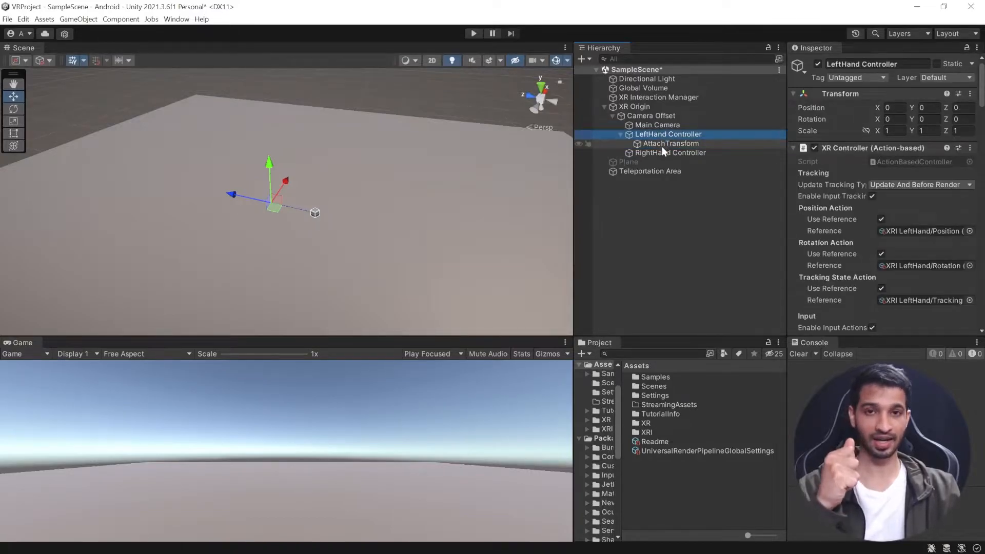
left_click(661, 145)
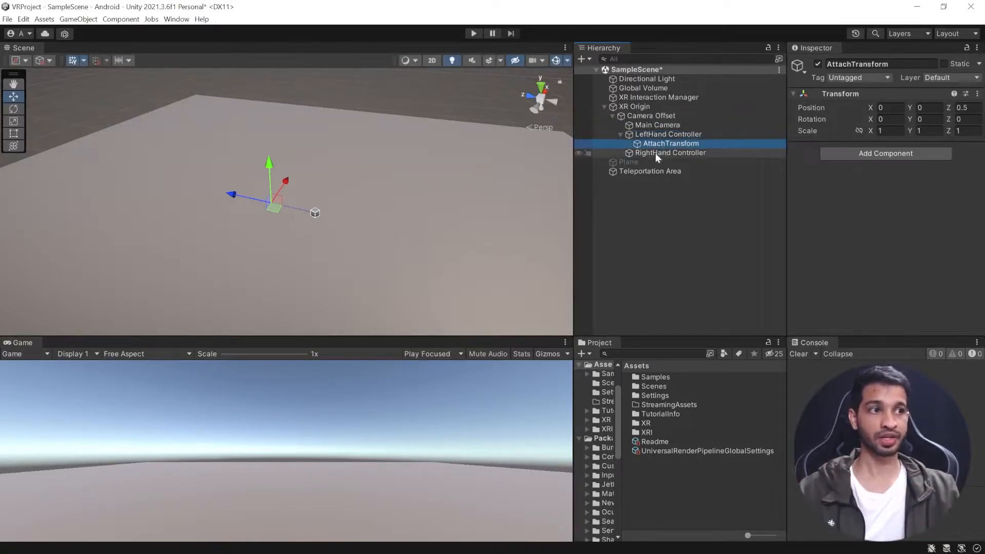
Step: Review the Select Action Trigger options of the LeftHand Controller's XR Direct Interactor
left_click(669, 135)
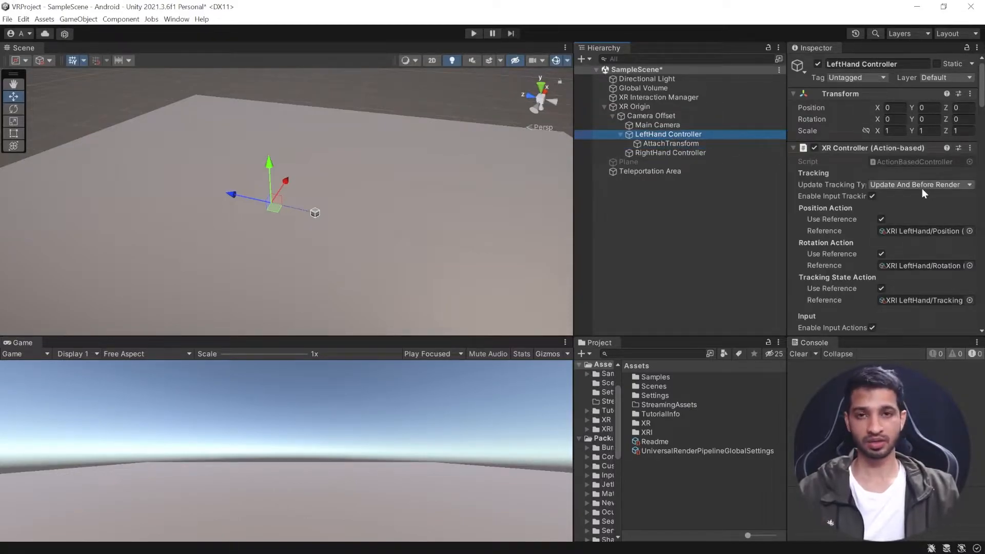
scroll(909, 233, "down", 4)
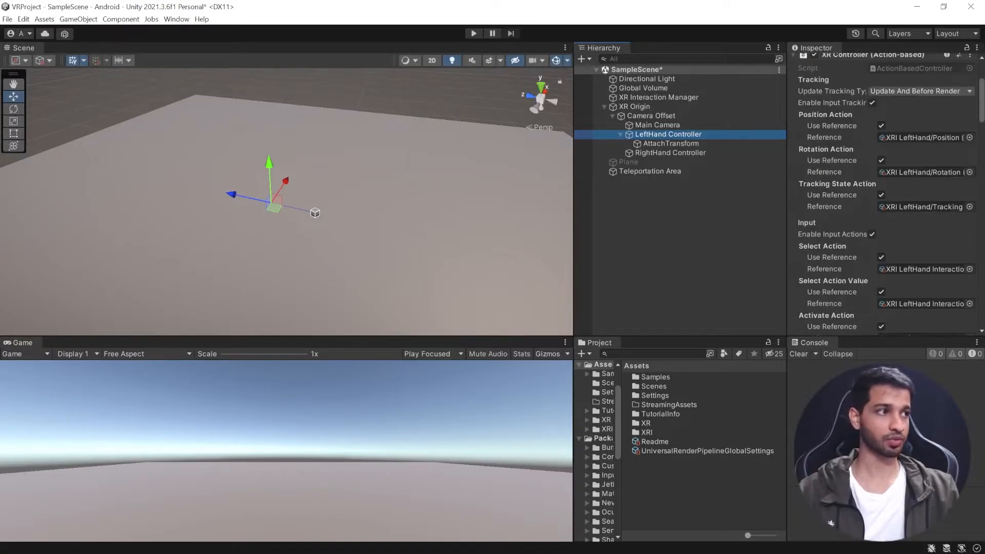
left_click_drag(982, 100, 981, 244)
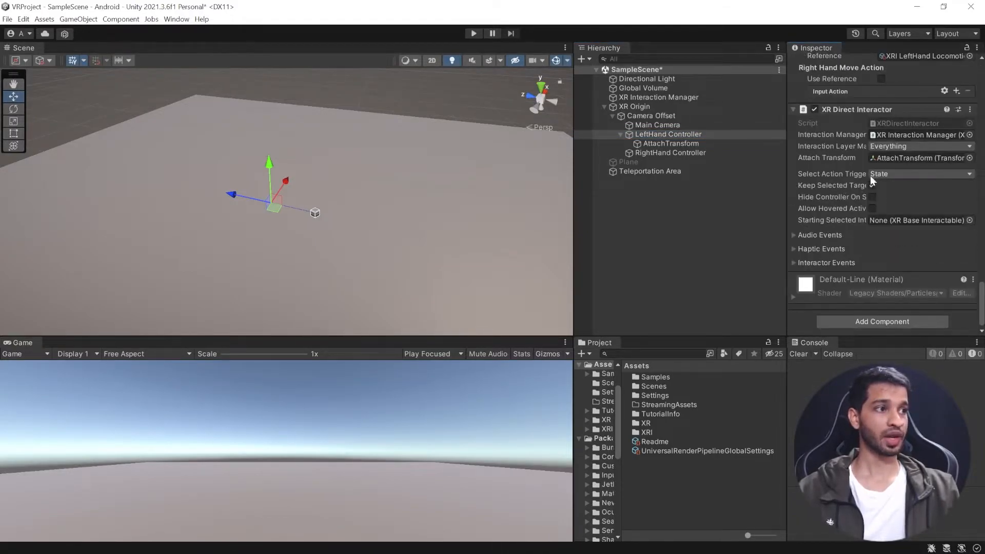
left_click(892, 174)
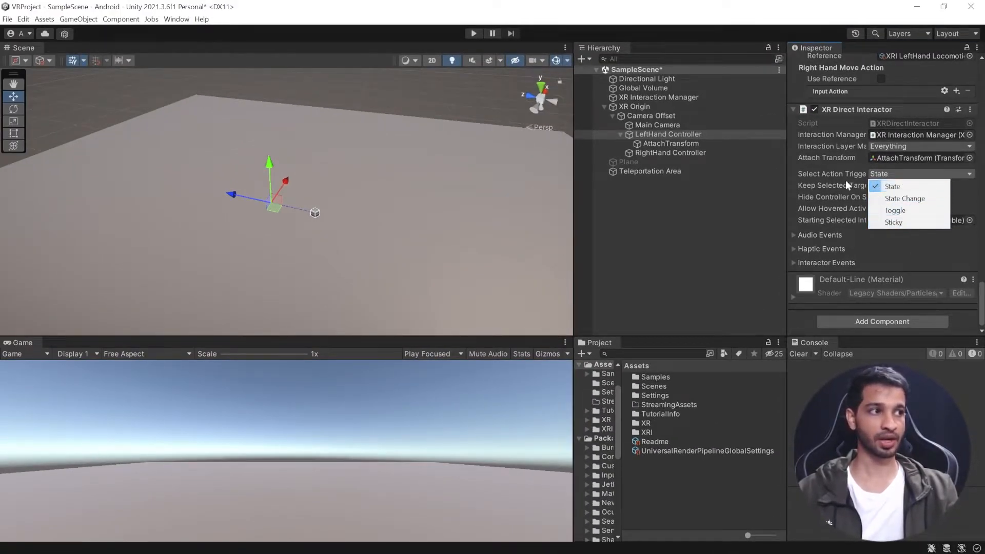
left_click(976, 192)
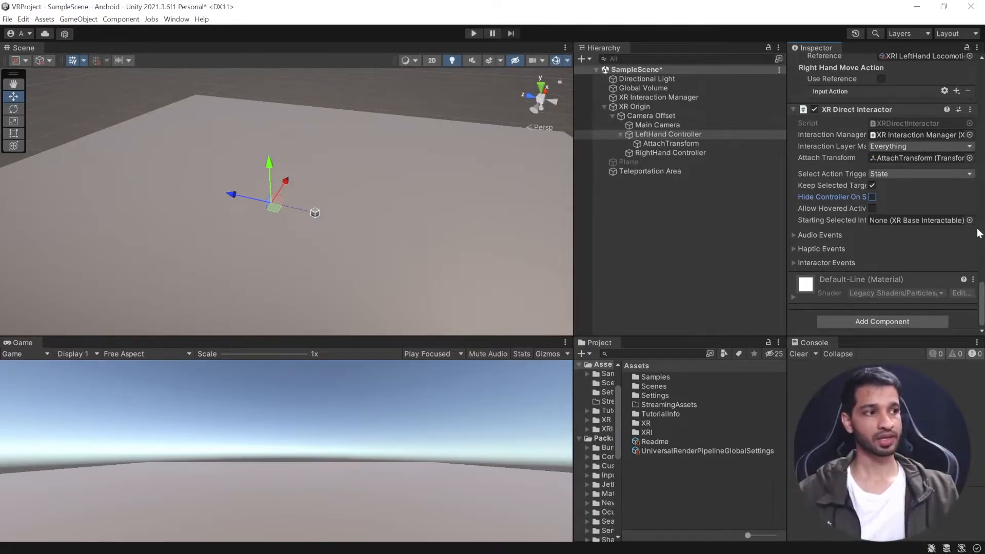
left_click(897, 176)
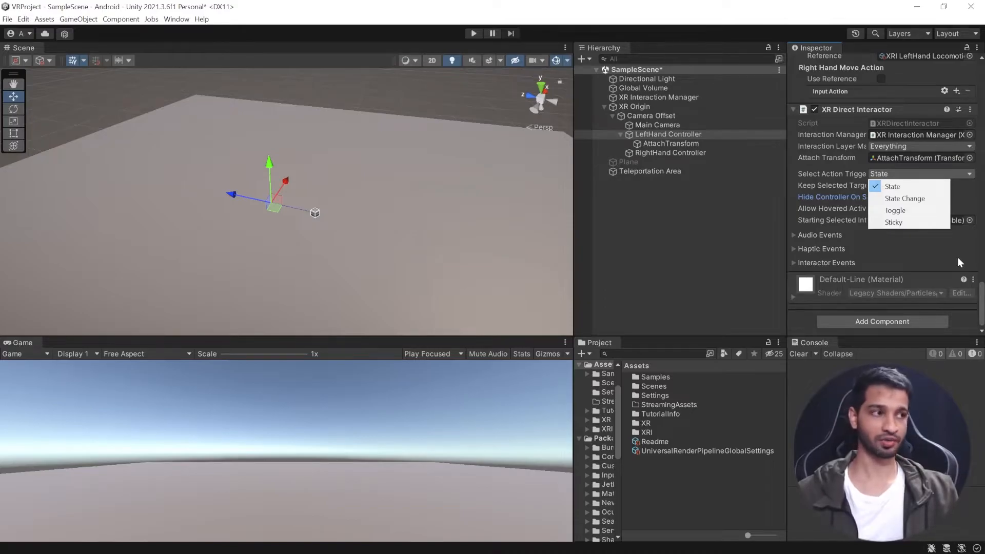
Step: Add a Sphere Collider component to the LeftHand Controller
left_click(664, 134)
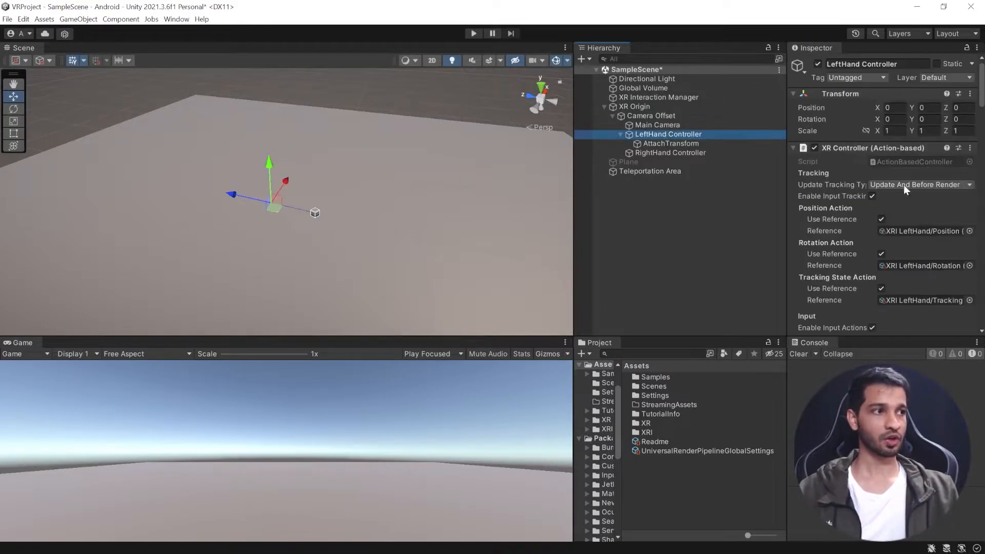
scroll(903, 185, "down", 15)
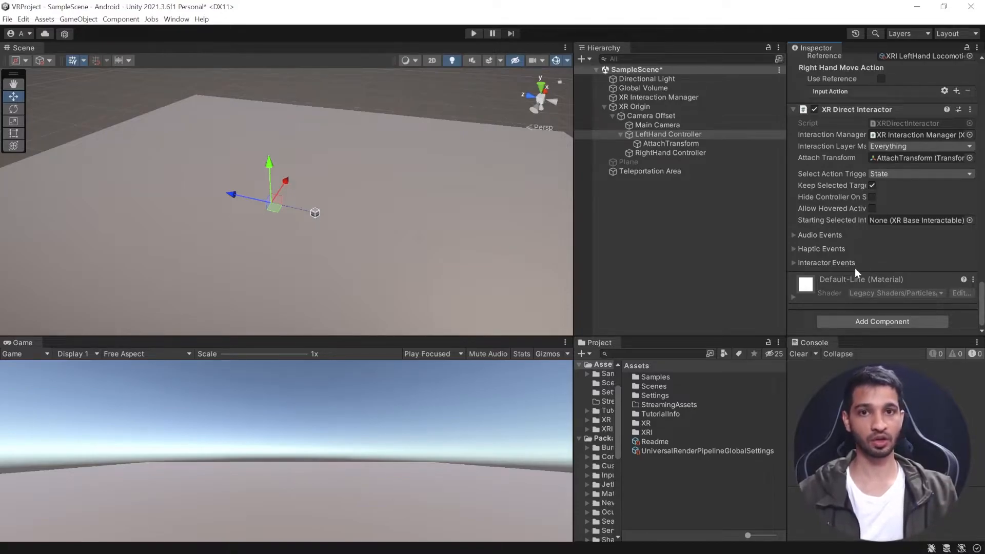
left_click(866, 322)
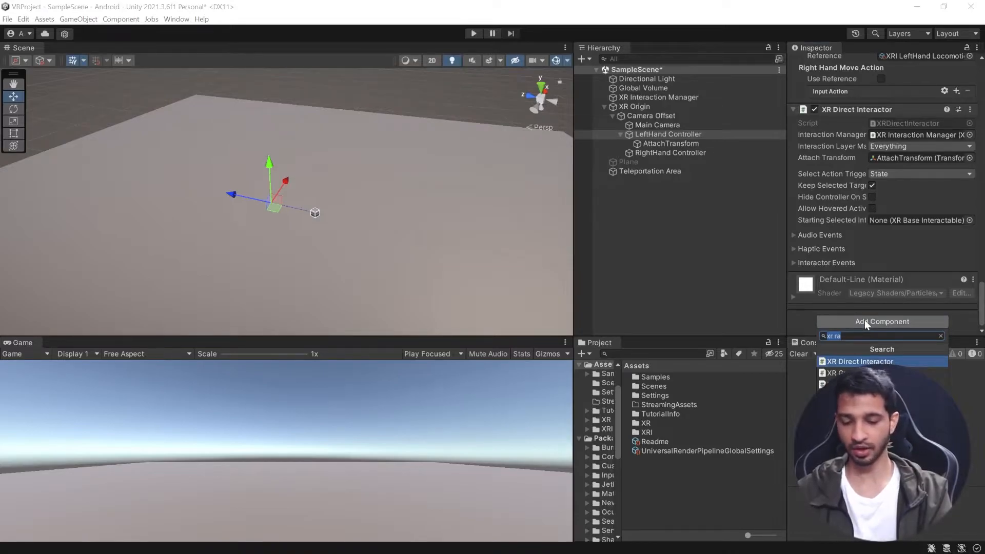
type("sph")
key("Return")
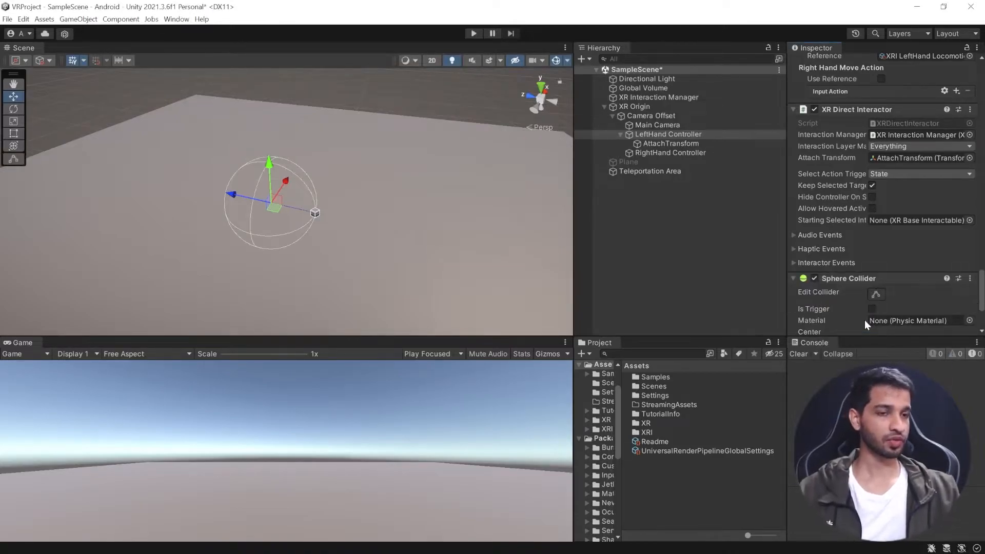
Step: Set the radius of the LeftHand Controller's Sphere Collider to 0.1
scroll(864, 319, "down", 3)
left_click(901, 261)
type("0.1")
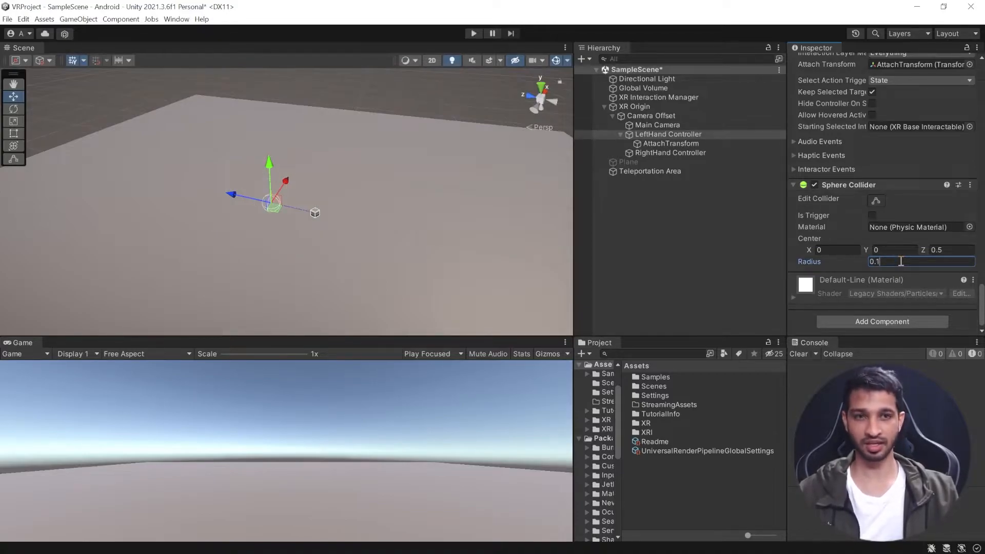
left_click(655, 141)
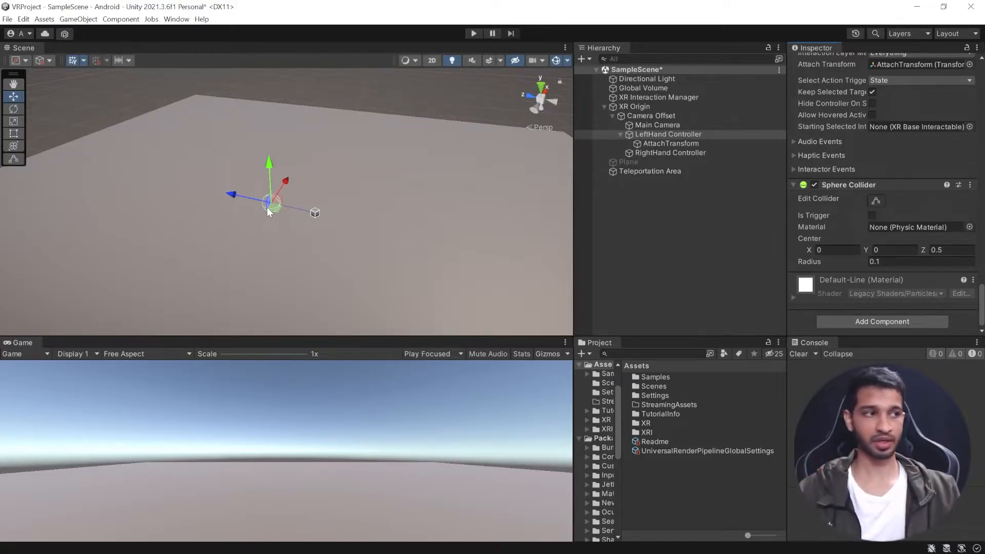
Step: Collapse the XR Origin hierarchy and create a 3D Cube object in the scene
left_click(604, 108)
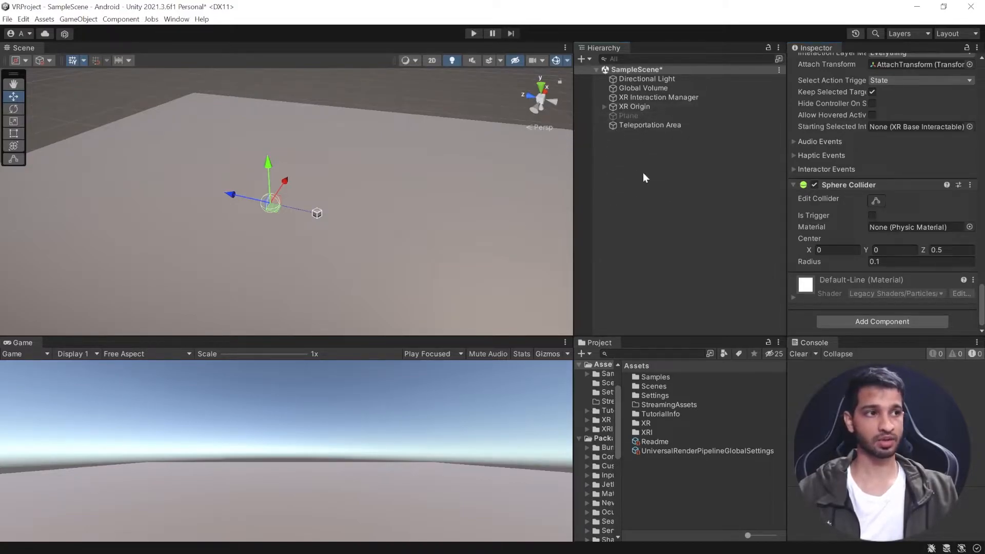
right_click(598, 140)
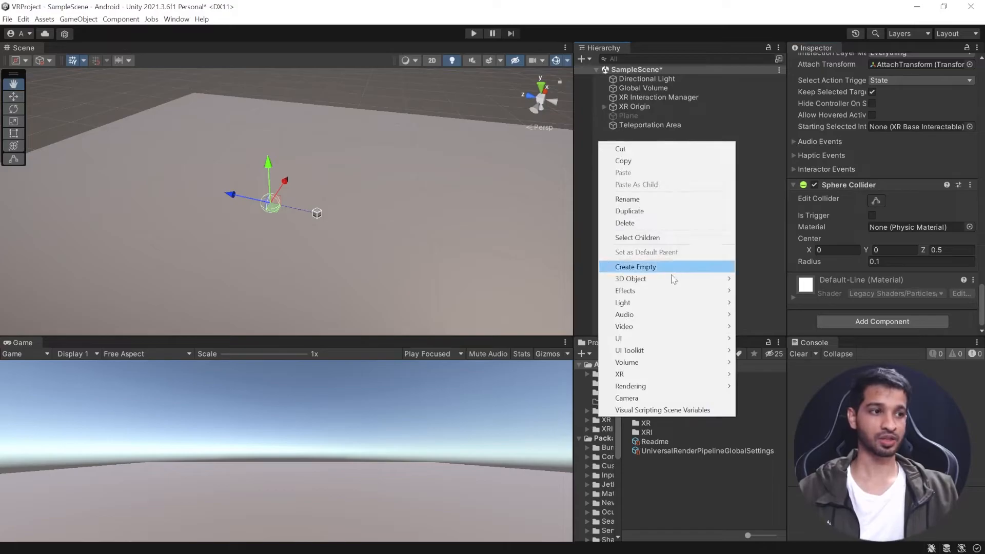
mouse_move(675, 282)
left_click(758, 279)
Step: Set the Cube's scale to 0.2 on the X, Y and Z axes
left_click(895, 130)
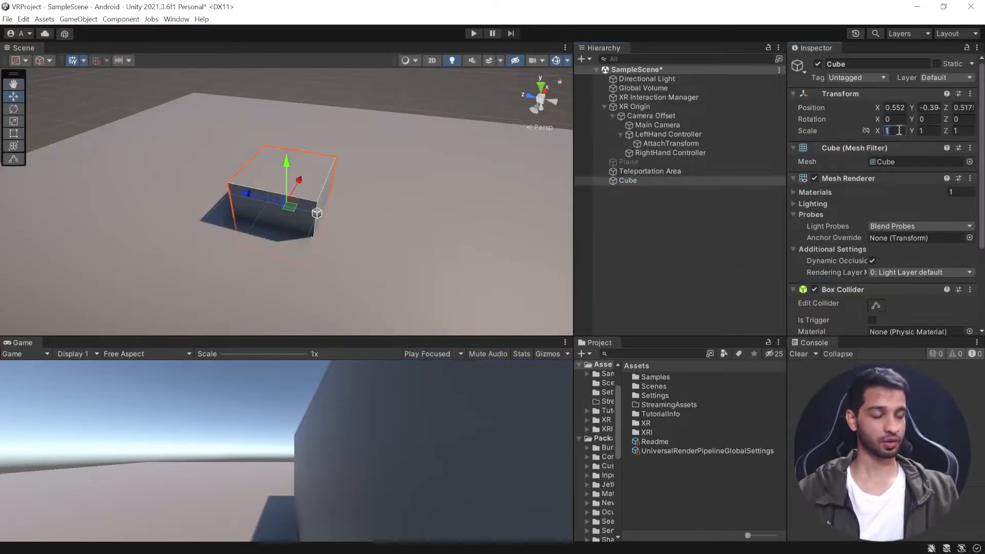
type("0.2")
key("Tab")
type("0.2")
key("Tab")
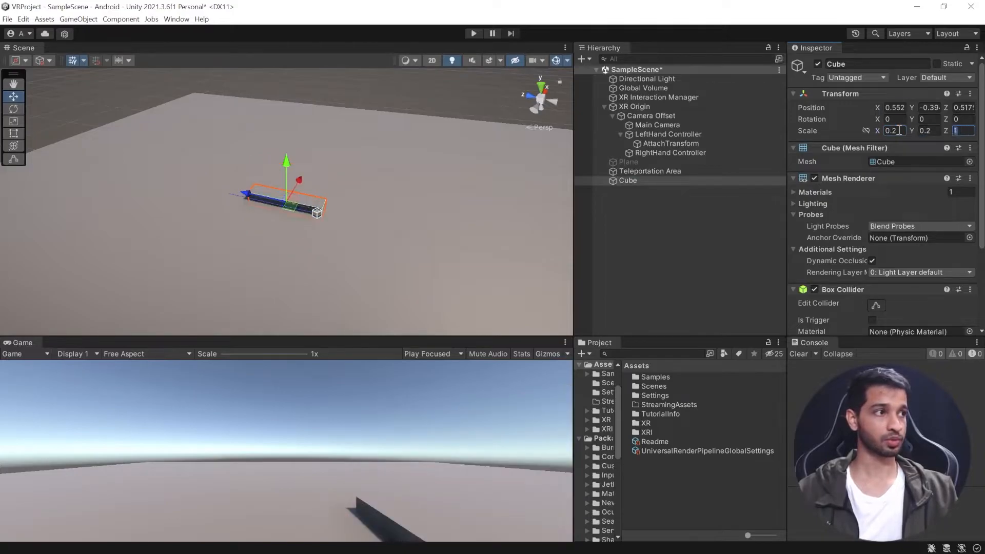
type("0.2")
Step: Set the Cube's position to 0 on the X, Y and Z axes
left_click(893, 107)
type("0")
key("Tab")
type("0")
key("Tab")
type("0")
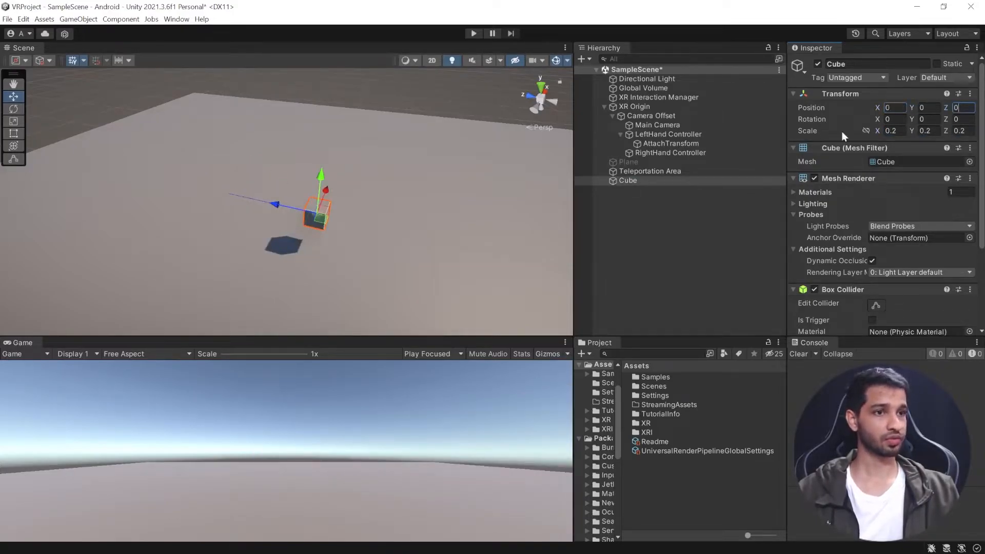
key("Return")
Step: Move the Cube up and forward in the scene to about Y 0.62 and Z 0.34
left_click_drag(321, 178, 319, 126)
left_click_drag(294, 160, 246, 161)
left_click_drag(282, 118, 281, 102)
Step: Add a Rigidbody component to the Cube
scroll(929, 193, "down", 5)
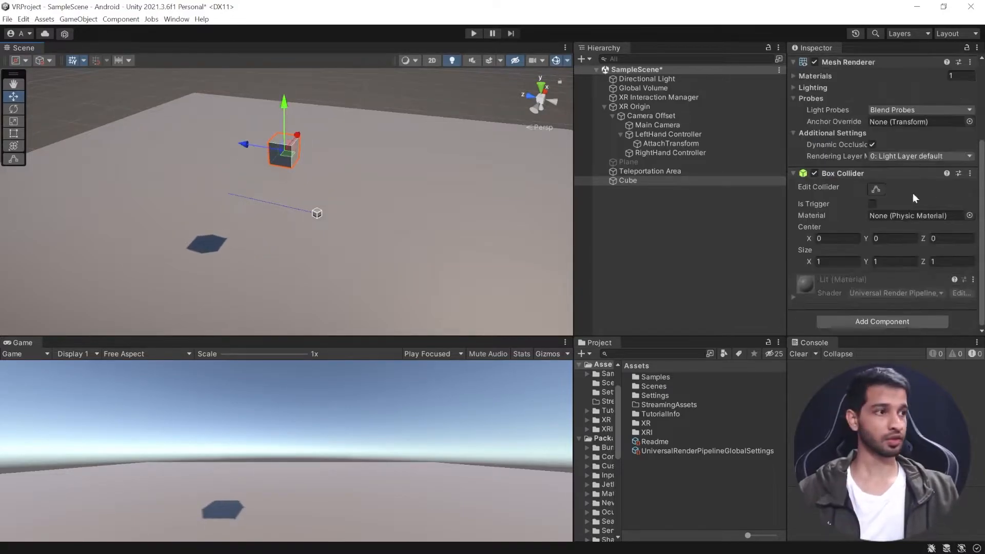
left_click(861, 324)
type("ri")
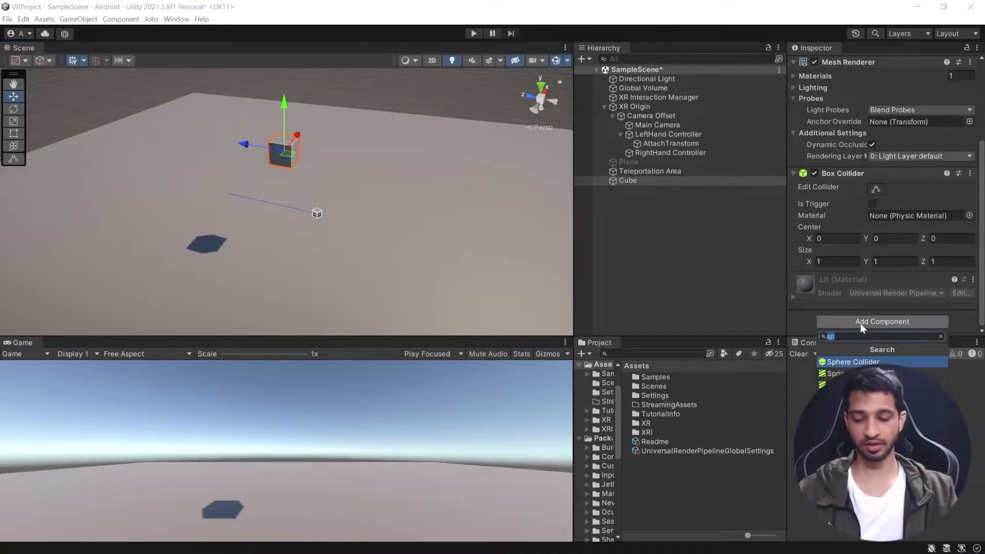
key("Return")
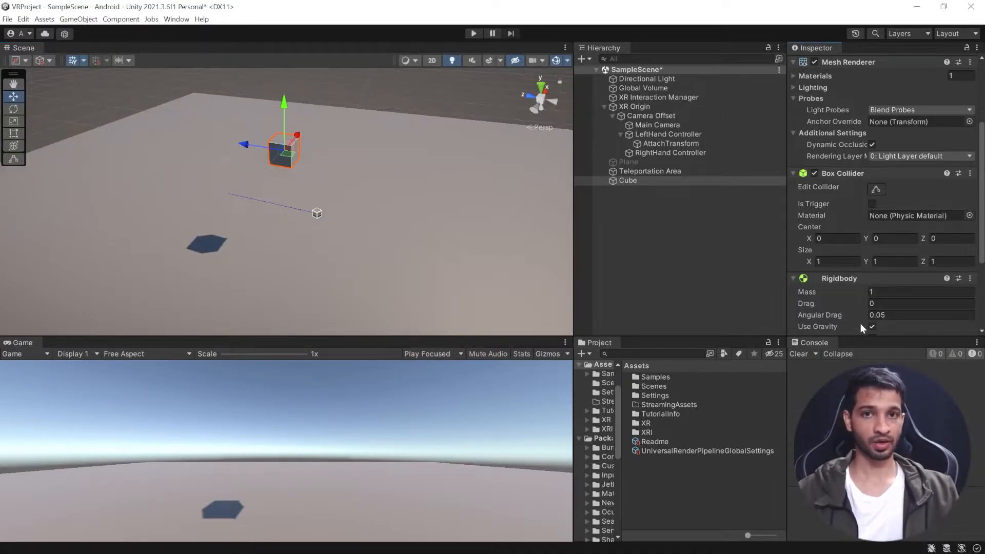
Step: Enable Is Trigger on the LeftHand Controller's Sphere Collider
left_click(650, 134)
scroll(853, 245, "down", 10)
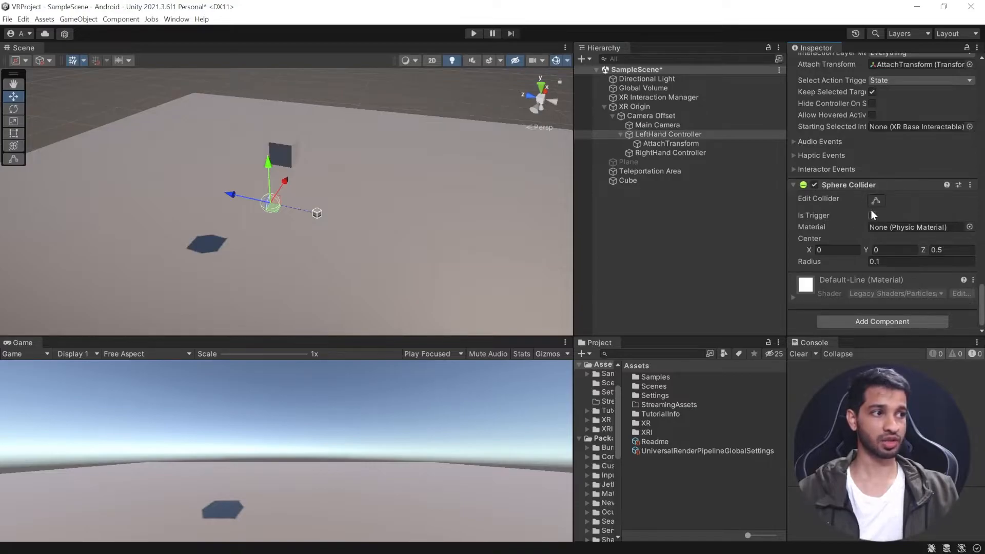
left_click(871, 215)
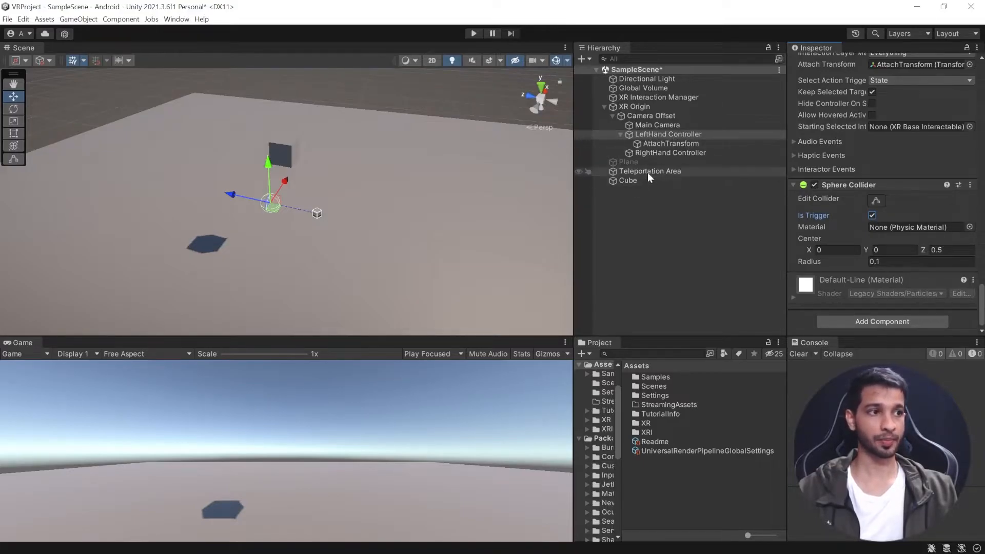
Step: Disable Use Gravity on the Cube's Rigidbody
left_click(634, 180)
scroll(874, 273, "up", 2)
scroll(874, 273, "down", 2)
left_click(871, 204)
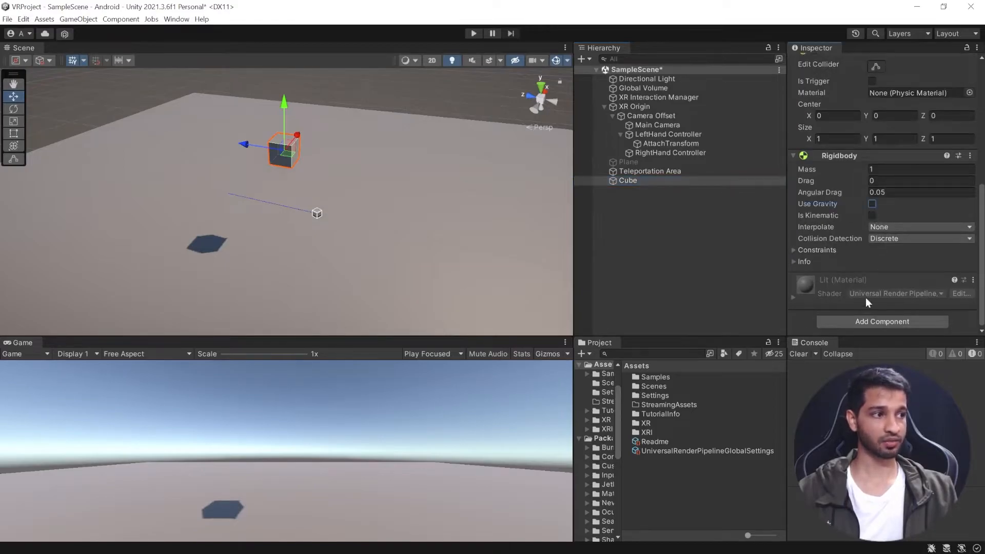
Step: Add an XR Grab Interactable component to the Cube
left_click(853, 320)
type("r")
key("BackSpace")
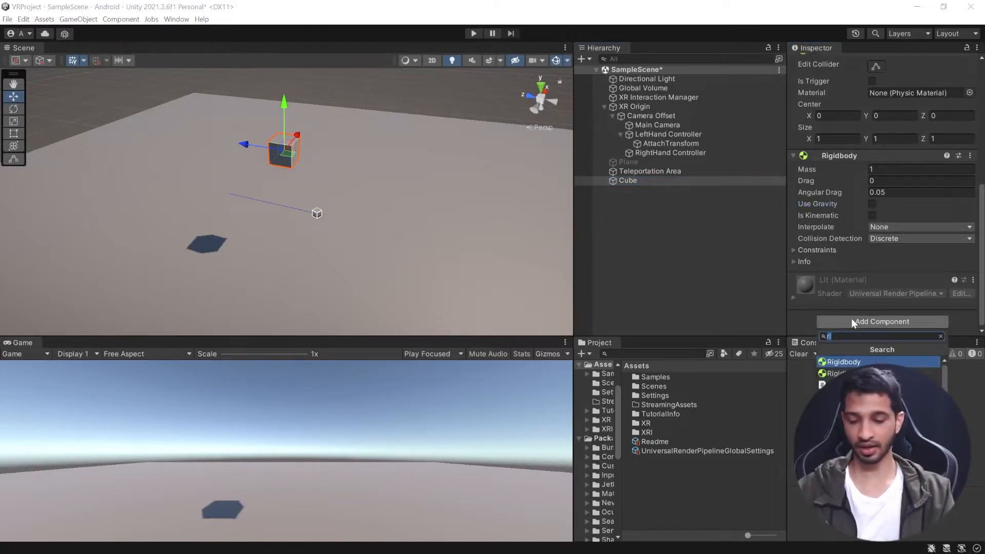
type("grab")
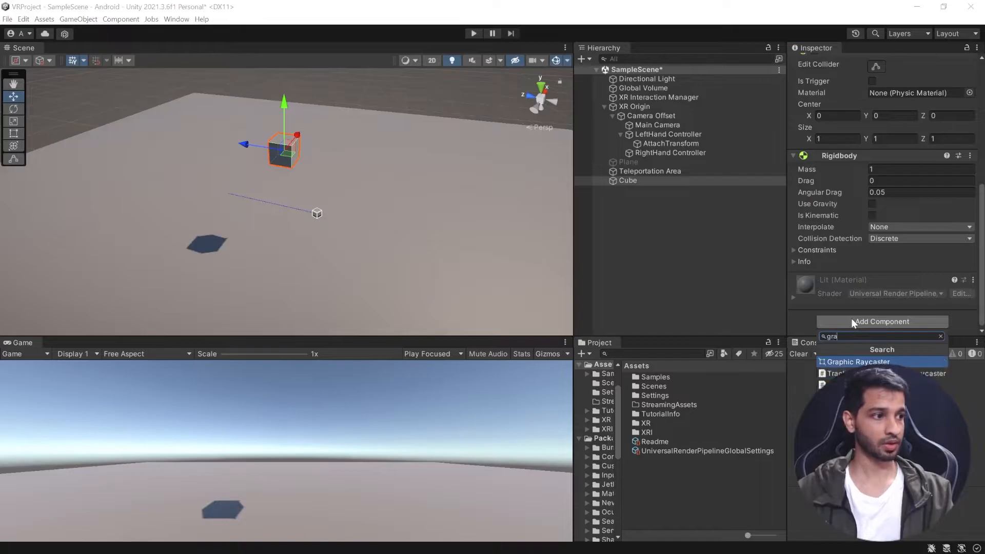
key("Return")
scroll(851, 318, "down", 4)
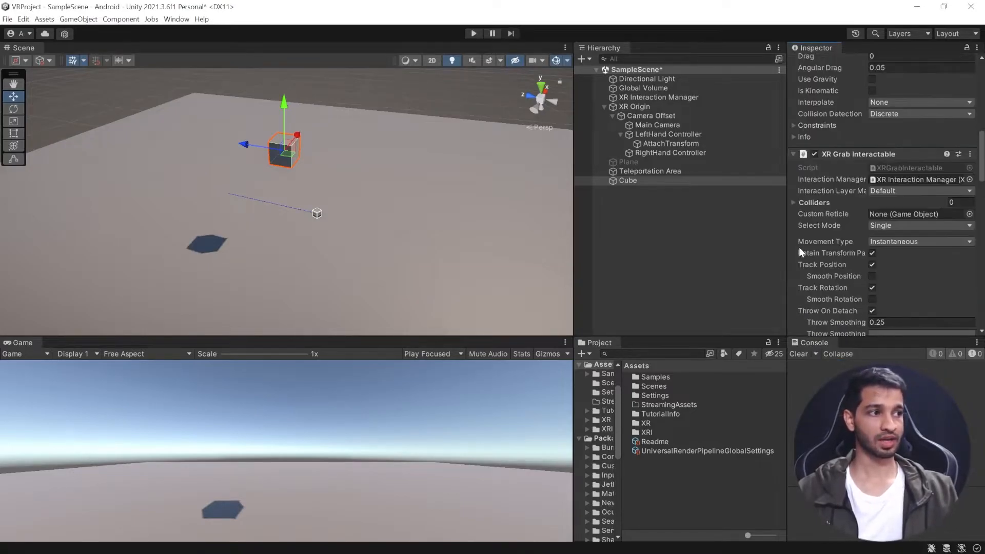
Step: Locate and inspect the XR Interaction Manager object referenced by the Cube's XR Grab Interactable
scroll(900, 149, "down", 2)
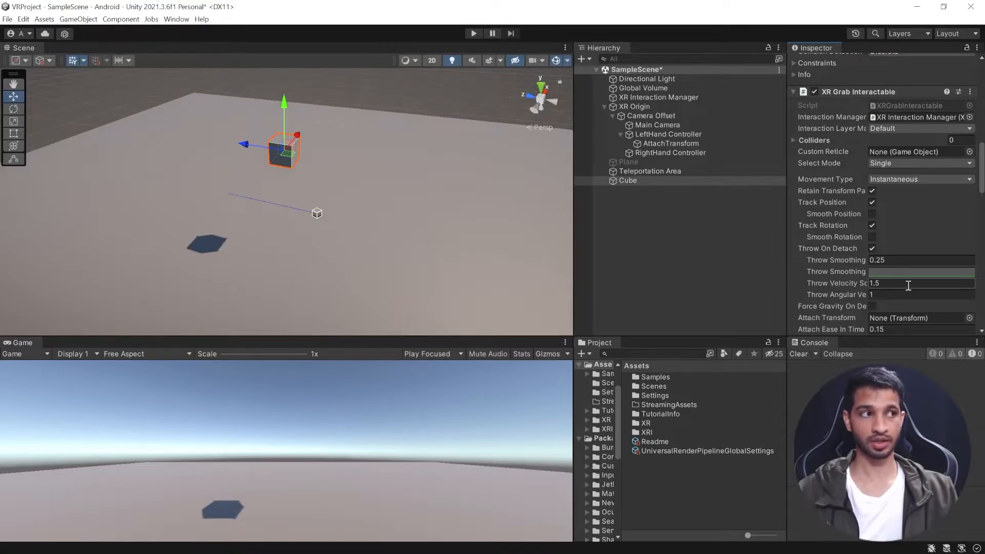
left_click(904, 118)
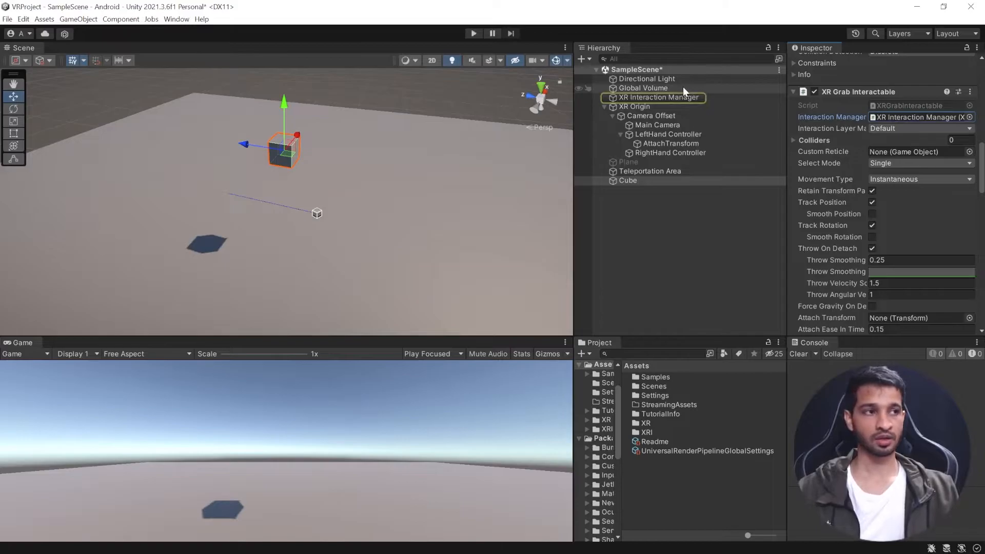
left_click(672, 97)
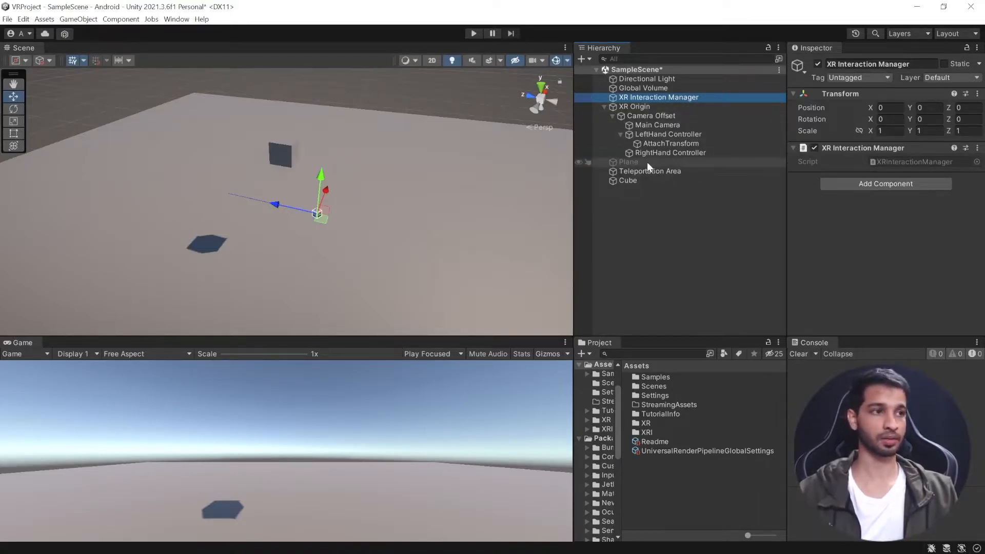
Step: Review the Interaction Layer Mask, Select Mode and Movement Type options of the Cube's XR Grab Interactable
left_click(624, 181)
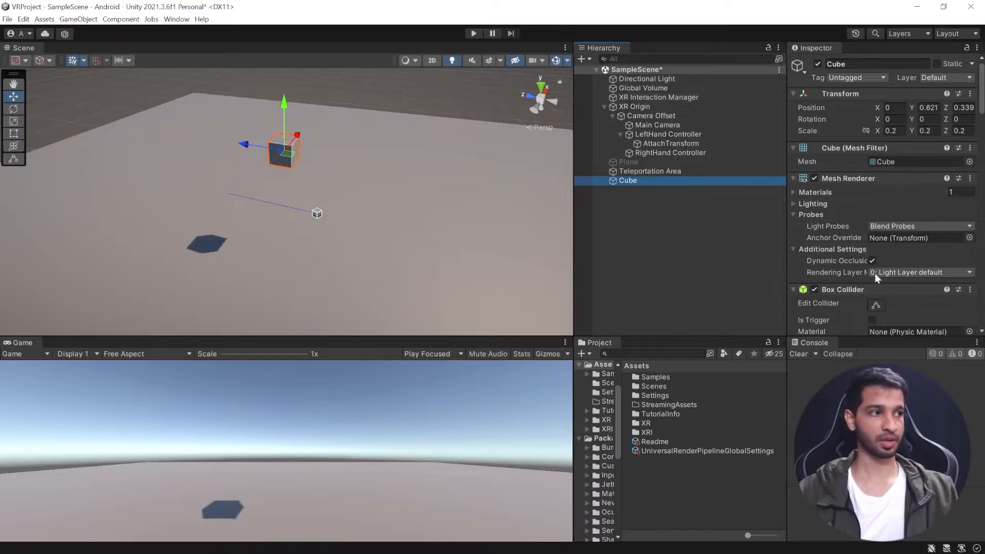
scroll(848, 220, "down", 12)
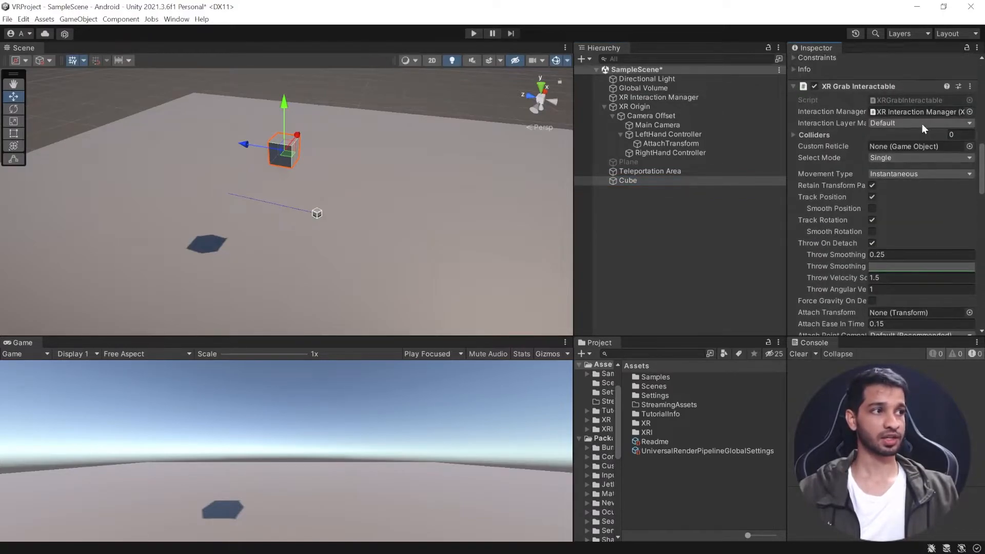
left_click(888, 123)
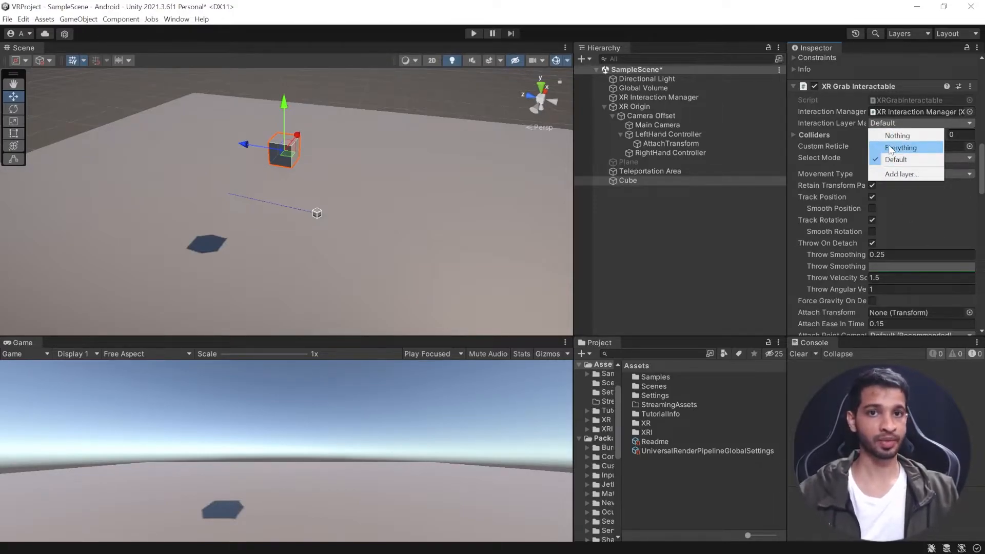
left_click(818, 125)
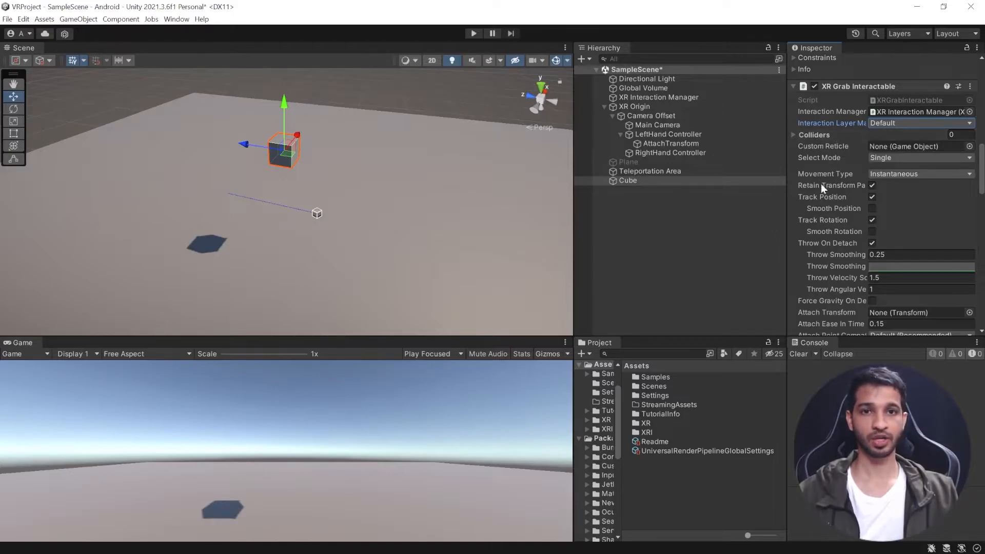
mouse_move(812, 222)
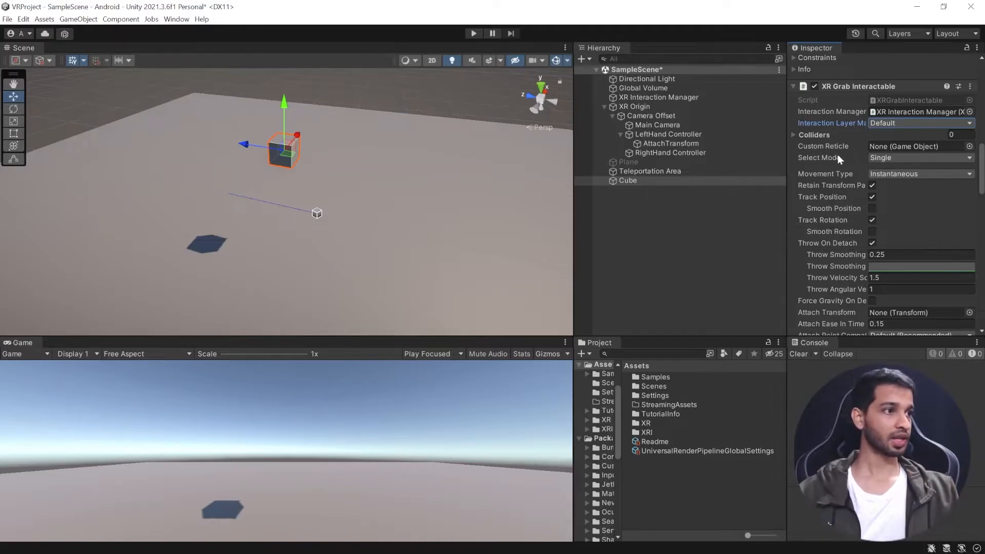
left_click(891, 159)
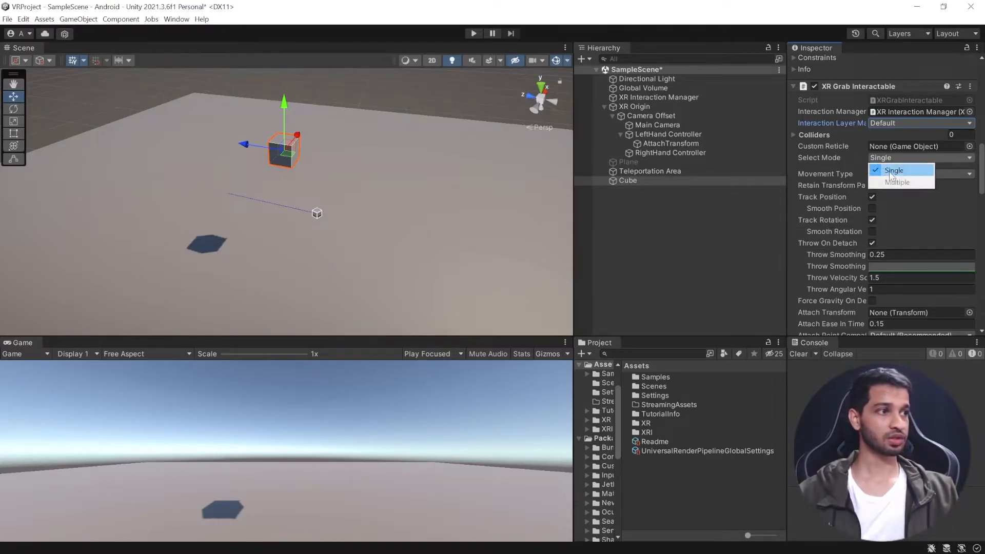
left_click(822, 168)
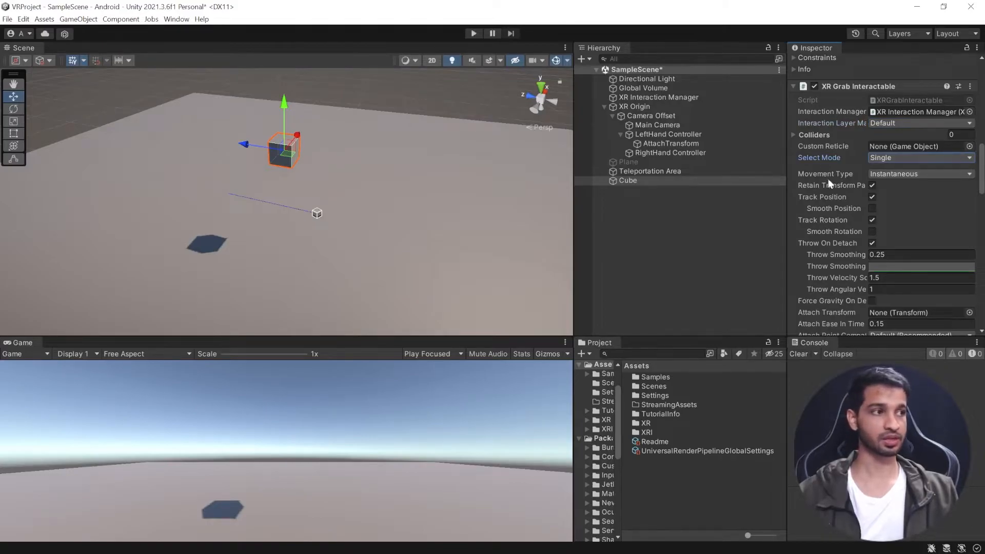
left_click(910, 173)
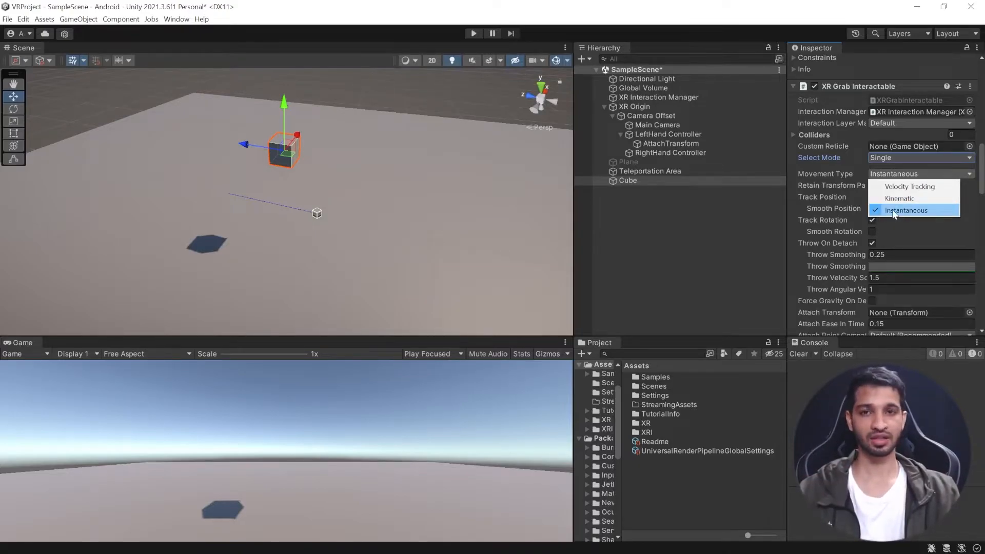
left_click(824, 174)
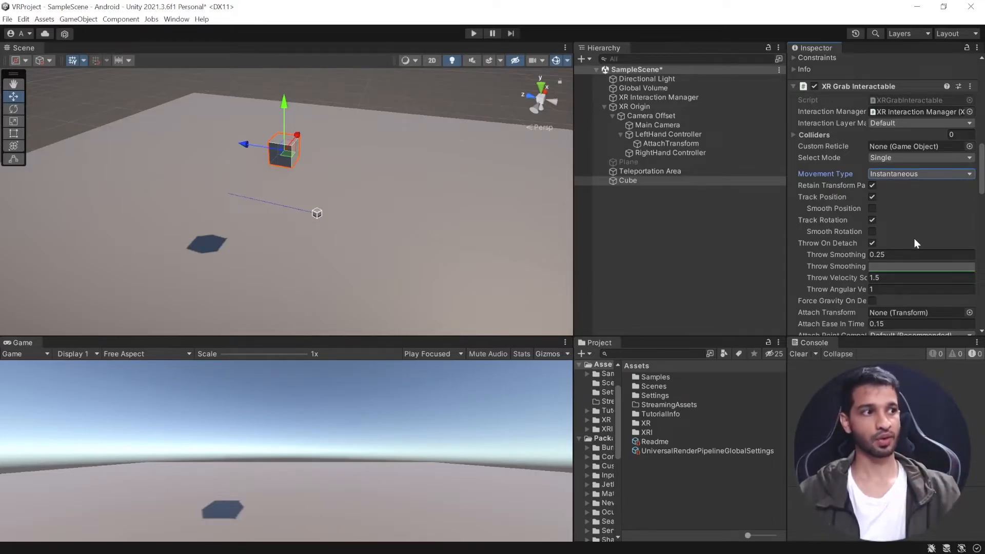
Step: Turn Track Position and Track Rotation of the Cube's XR Grab Interactable off and back on, one after the other
left_click(872, 197)
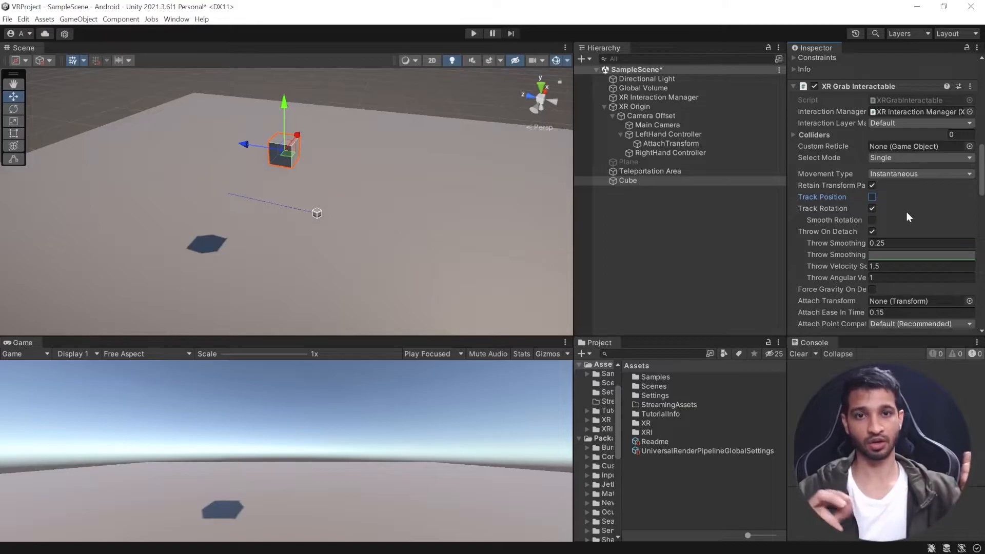
left_click(872, 197)
left_click(871, 220)
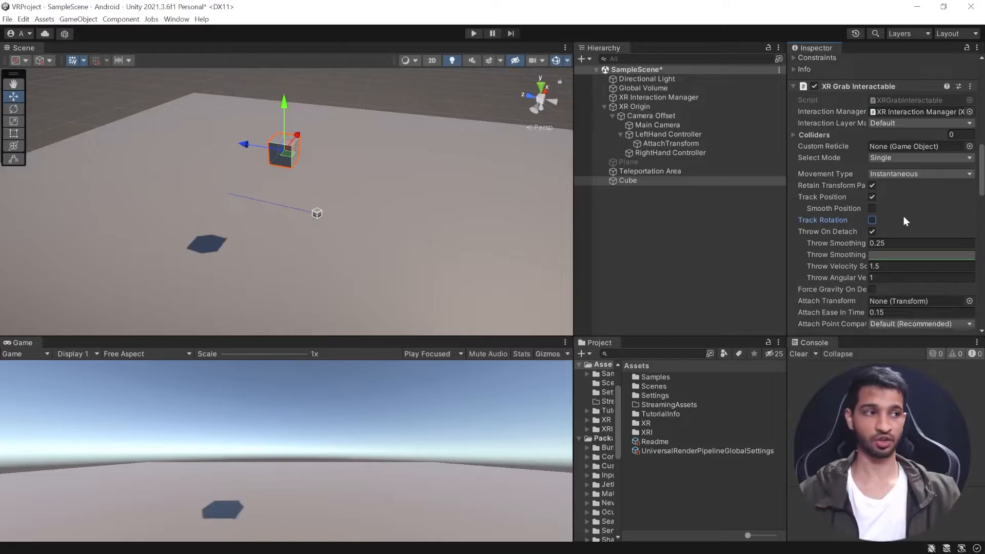
left_click(871, 220)
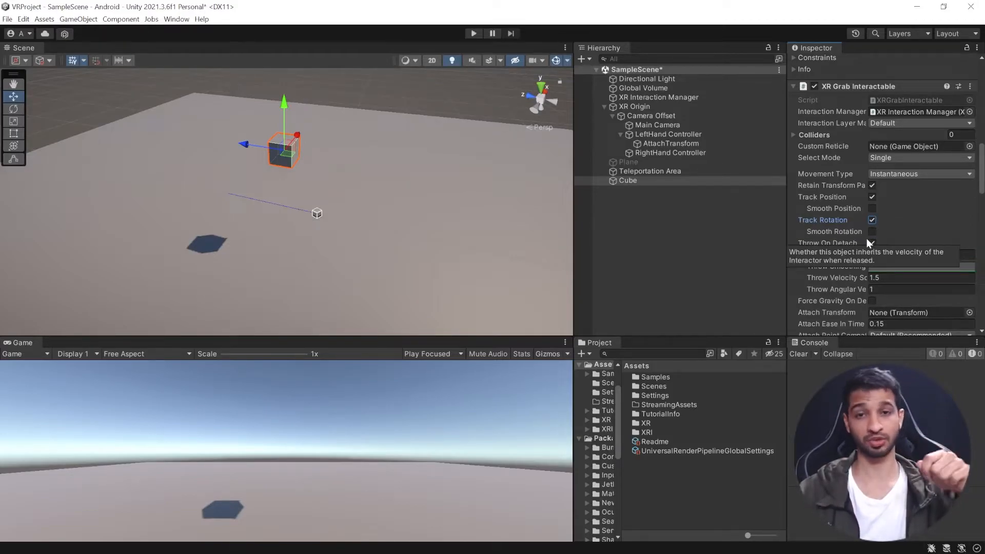
Step: Review the throw, Attach Transform and Interactable Events settings of the Cube's XR Grab Interactable
scroll(870, 240, "down", 3)
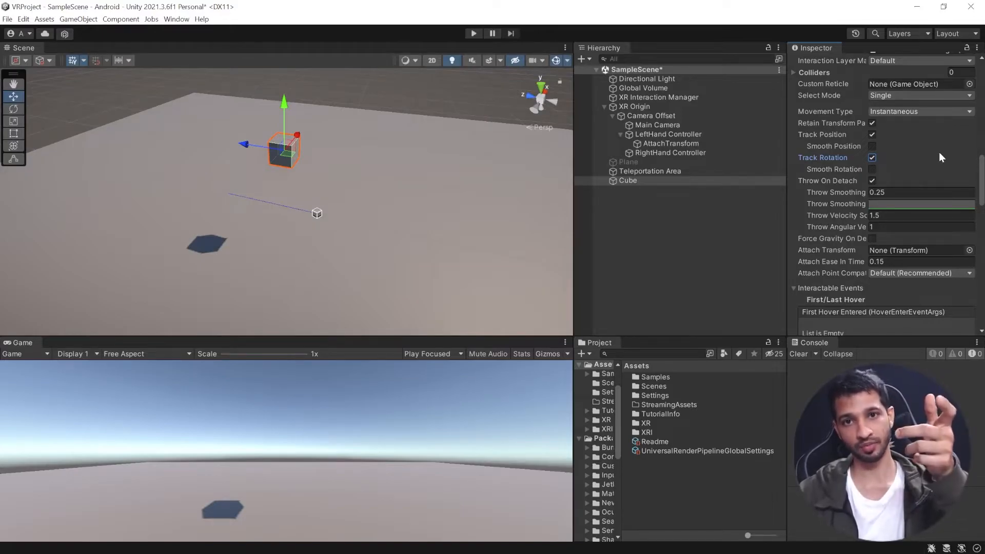
mouse_move(852, 161)
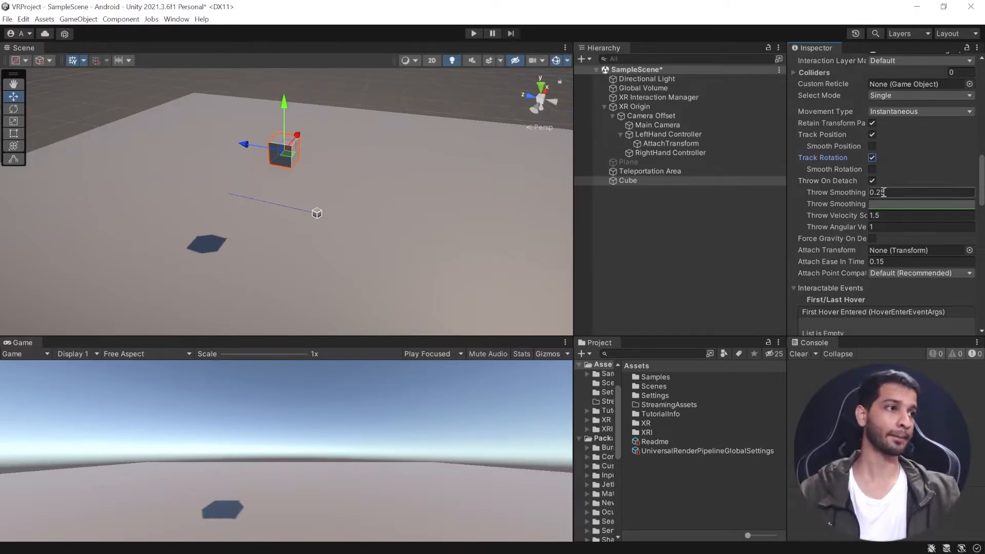
scroll(885, 179, "down", 3)
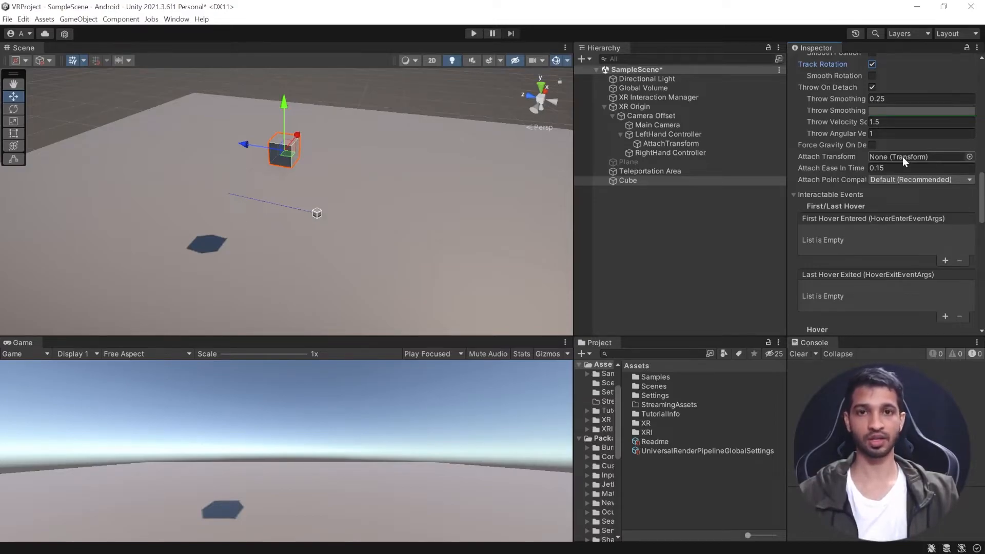
mouse_move(814, 177)
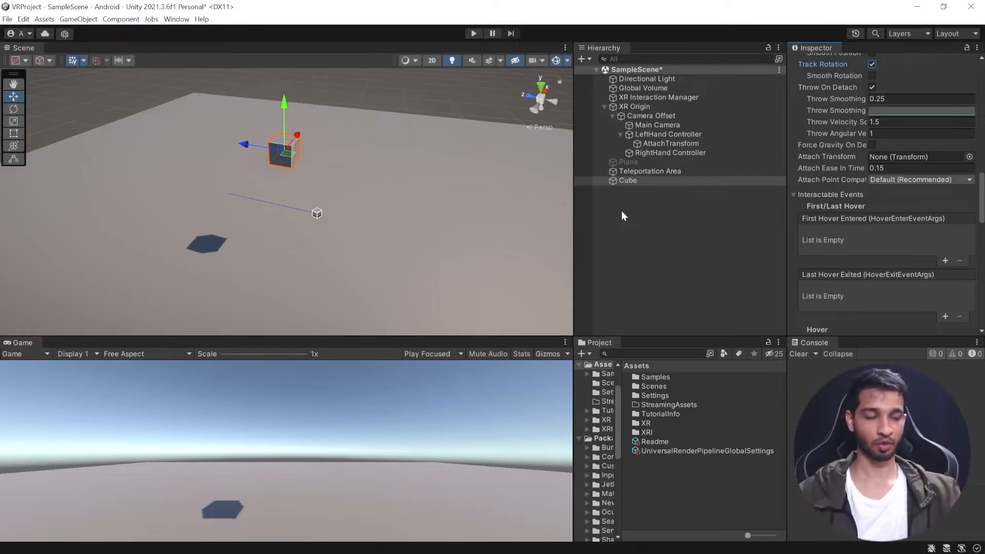
scroll(839, 229, "down", 3)
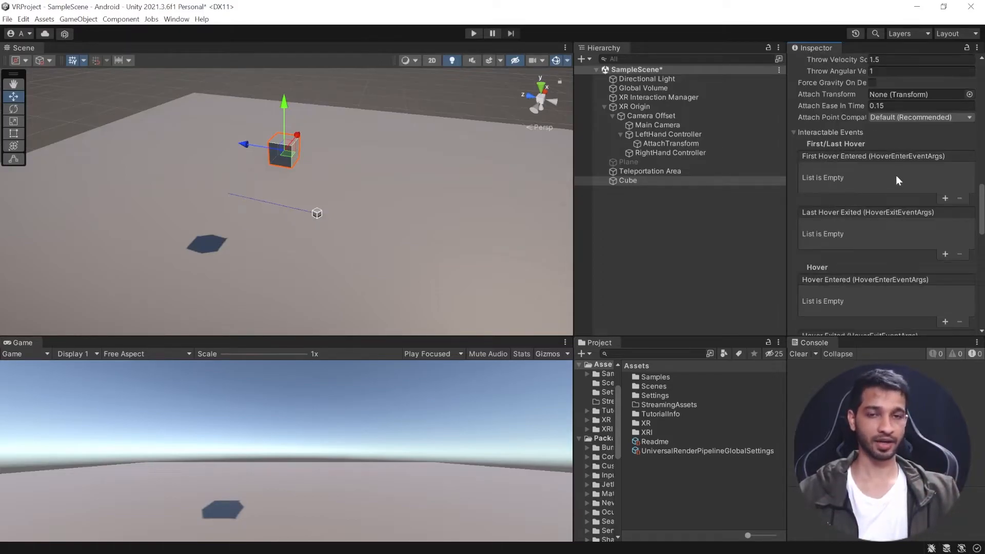
scroll(891, 184, "down", 3)
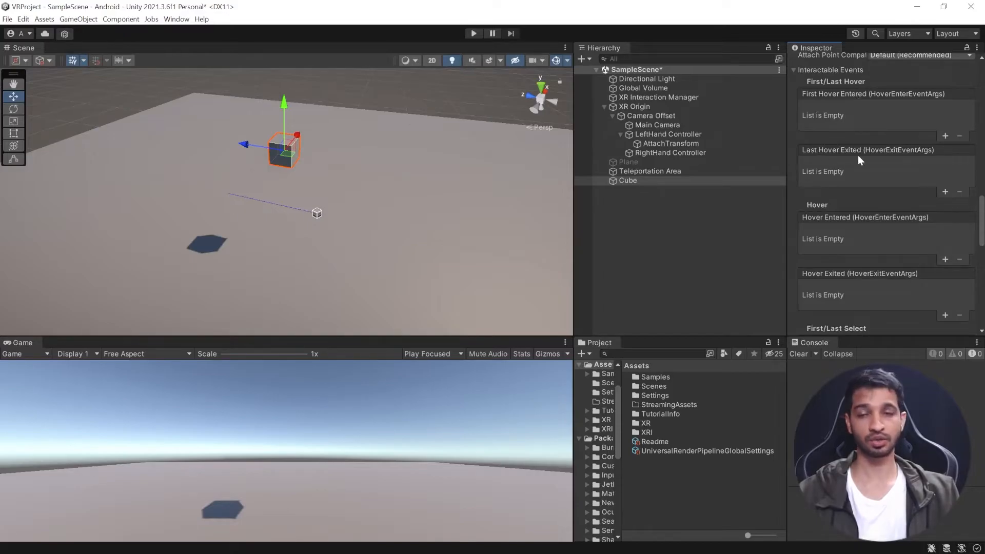
scroll(859, 160, "down", 2)
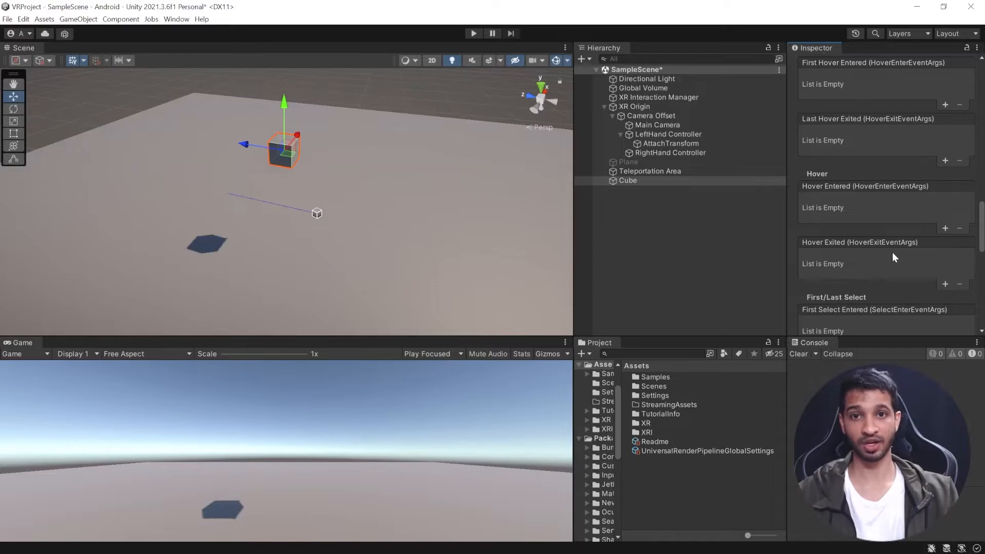
scroll(892, 256, "up", 15)
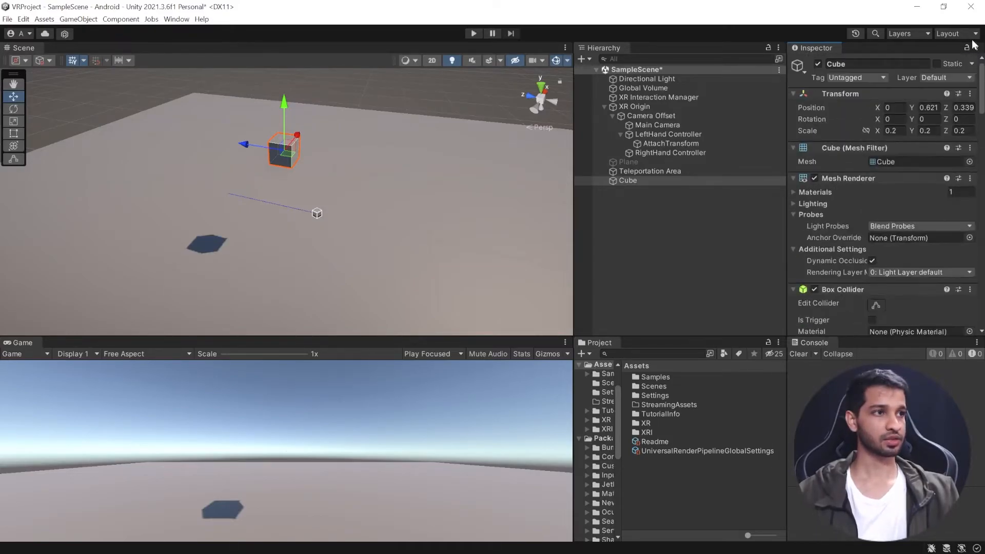
left_click(667, 219)
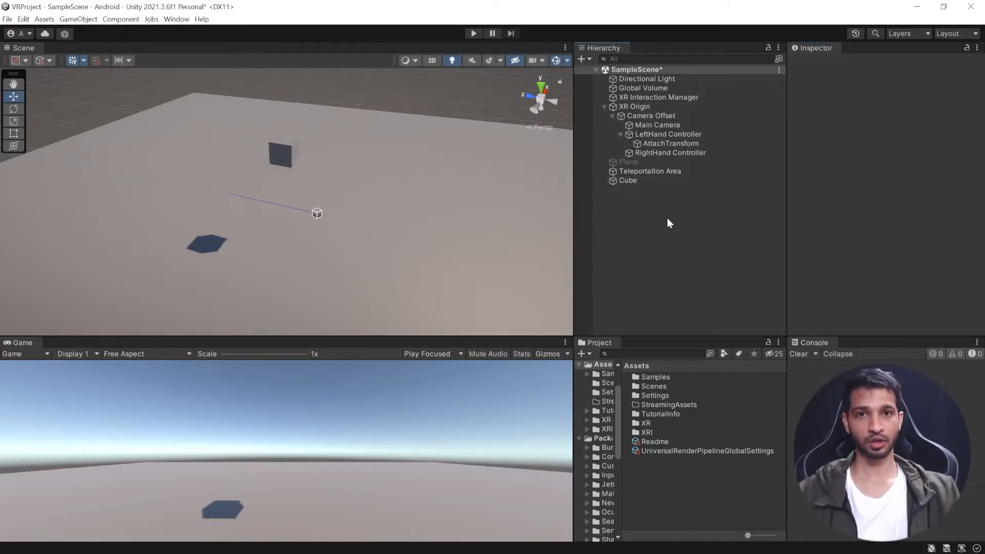
Step: Check the LeftHand Controller's model settings and create a 3D sphere named Hand at the scene's root level
left_click(663, 134)
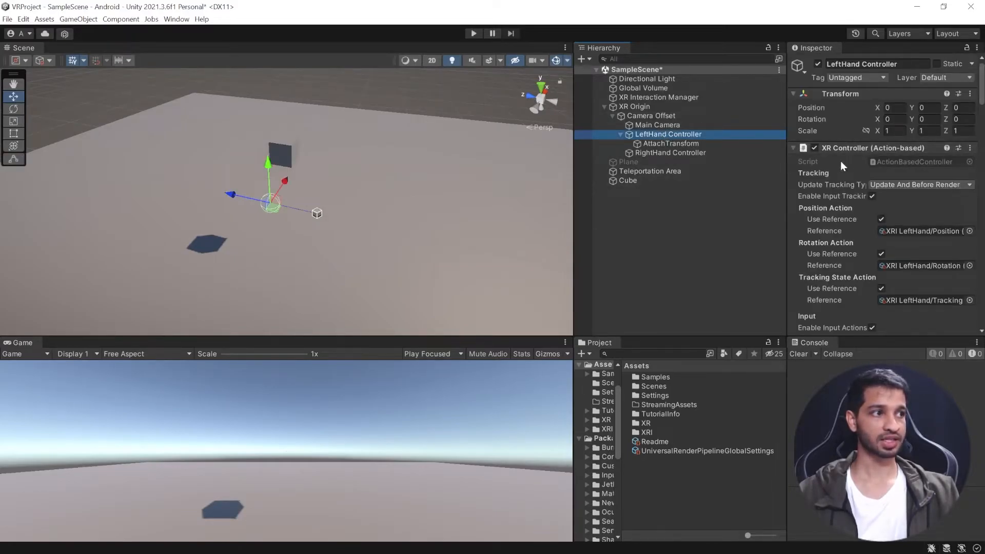
left_click_drag(984, 89, 984, 178)
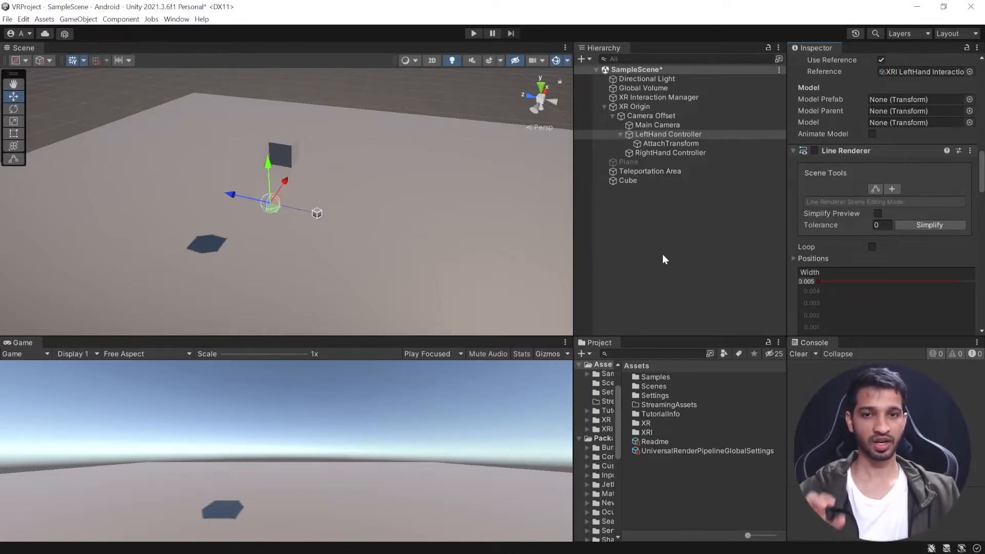
right_click(614, 196)
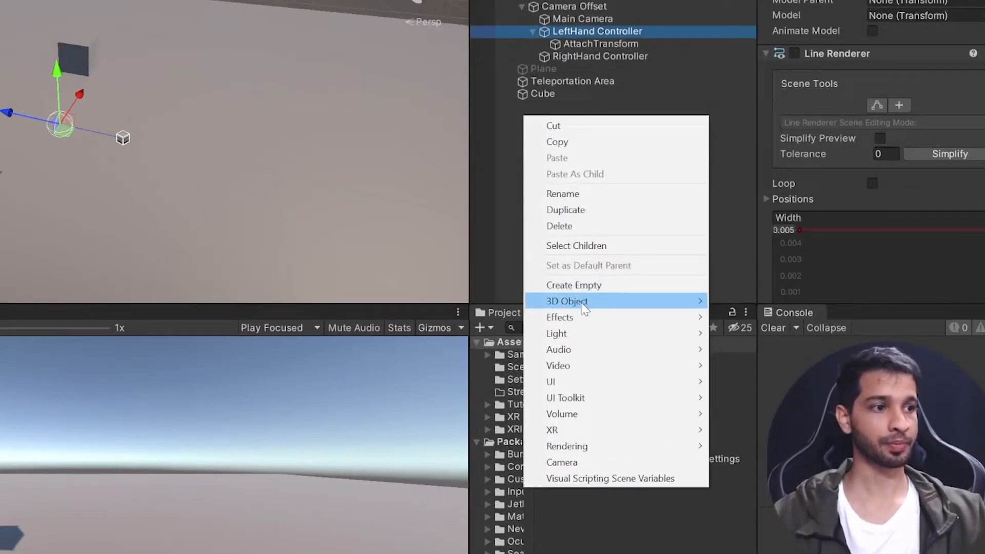
mouse_move(653, 335)
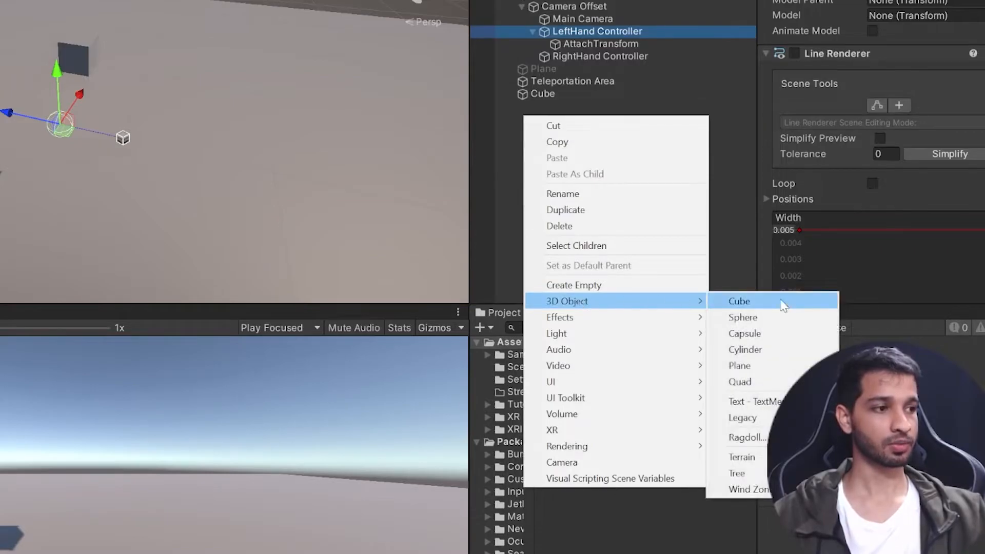
left_click(742, 317)
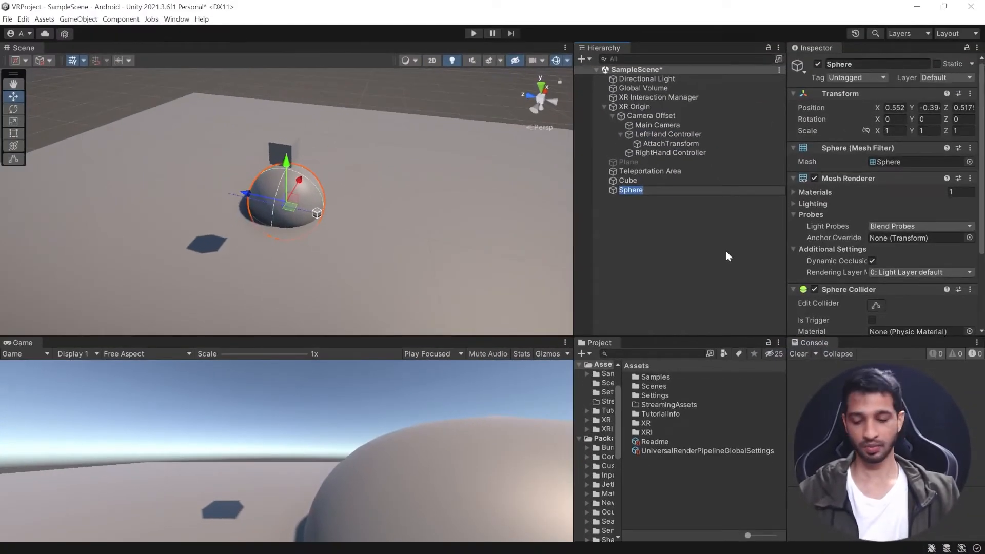
type("Hand")
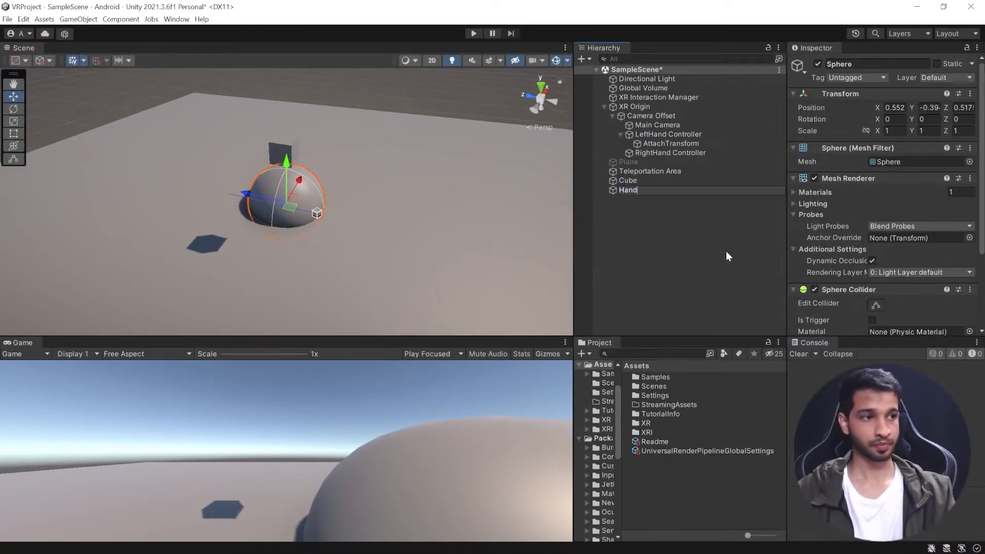
key("Return")
Step: Set the Hand sphere's scale to 0.1 on X, Y and Z
left_click(615, 189)
left_click(893, 131)
type("0.1")
key("Tab")
type("0")
type(".1")
key("Tab")
type("0.1")
Step: Set the Hand sphere's scale to 0.2 on X, Y and Z
left_click(896, 134)
type("0.2")
key("Tab")
type("0.2")
key("Tab")
type("0.2")
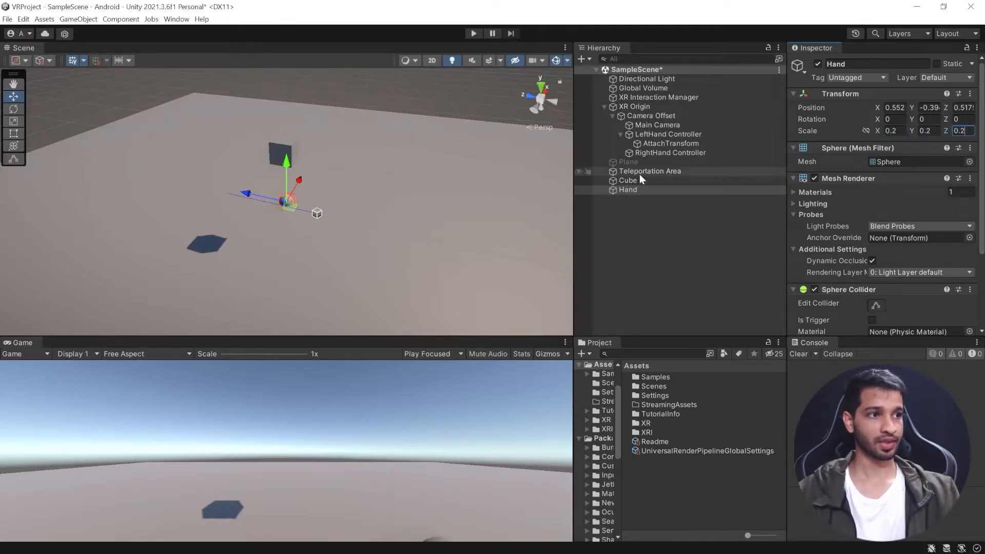
Step: Turn the Hand sphere into a prefab in the Assets folder and delete its instance from the scene
left_click_drag(623, 189, 615, 430)
left_click_drag(658, 490, 649, 444)
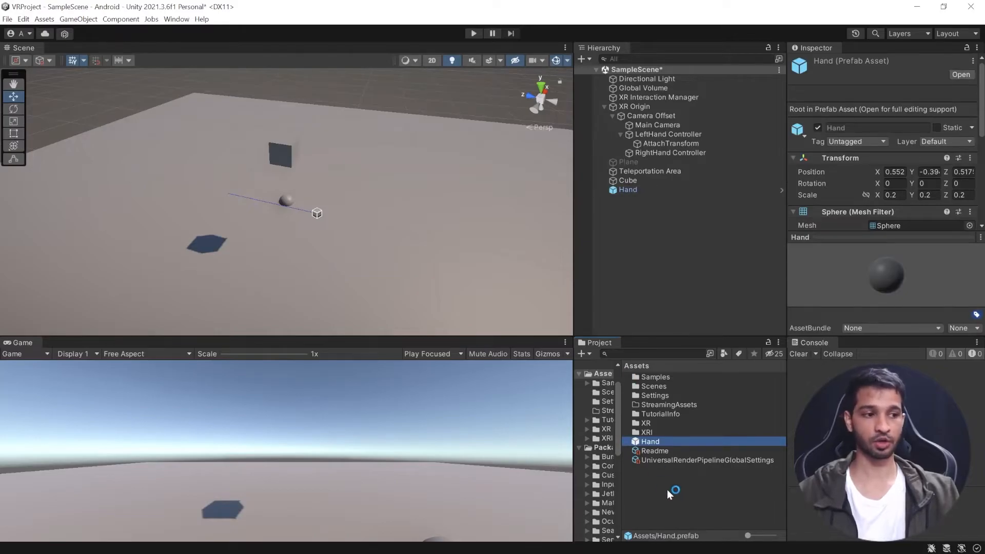
left_click(628, 192)
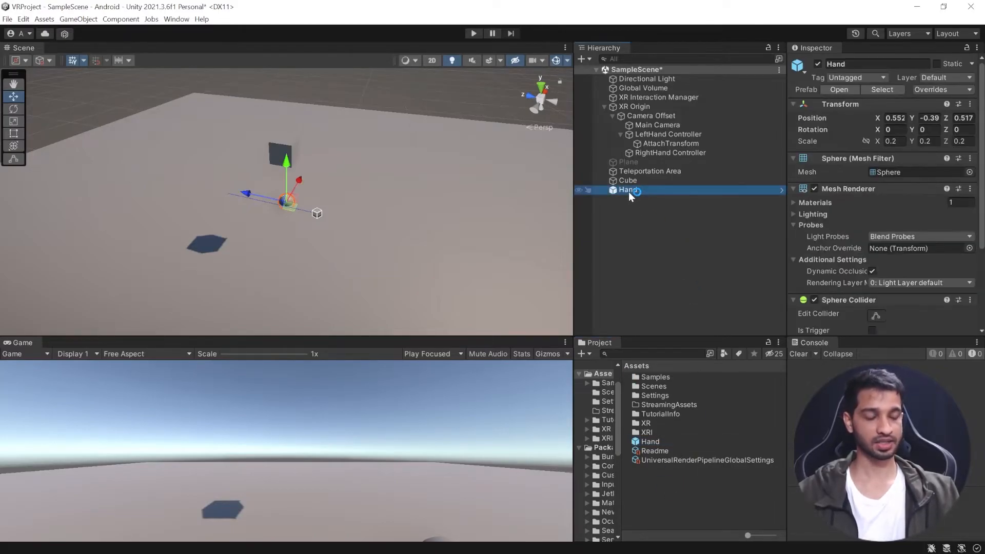
key("Delete")
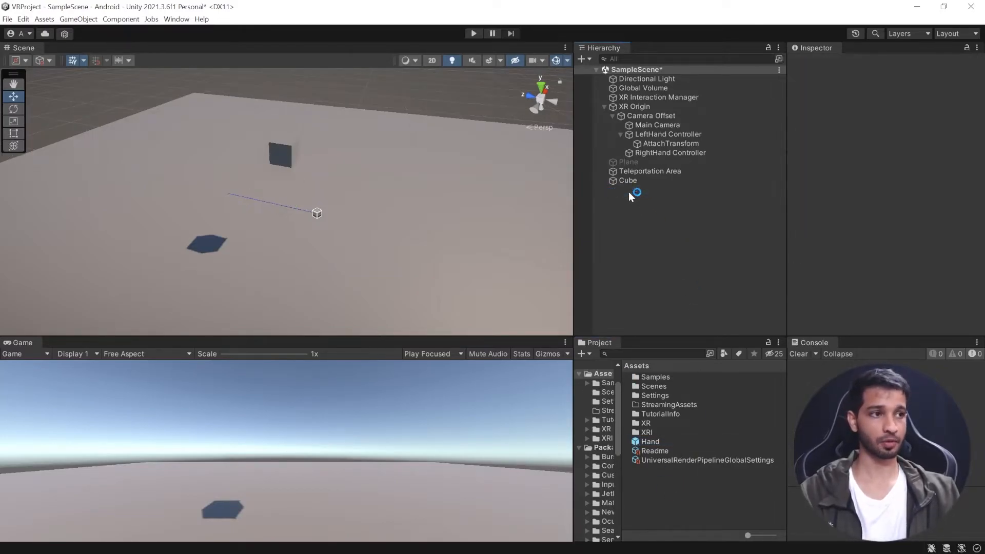
Step: Assign the Hand prefab as the Model Prefab of the LeftHand Controller's XR Controller
left_click(673, 133)
left_click_drag(981, 94, 981, 179)
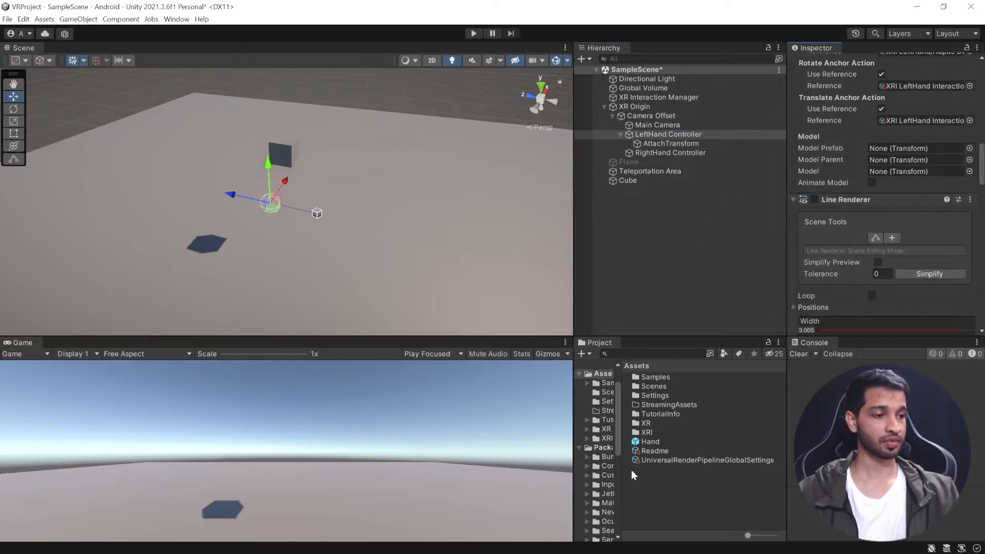
left_click_drag(644, 441, 888, 146)
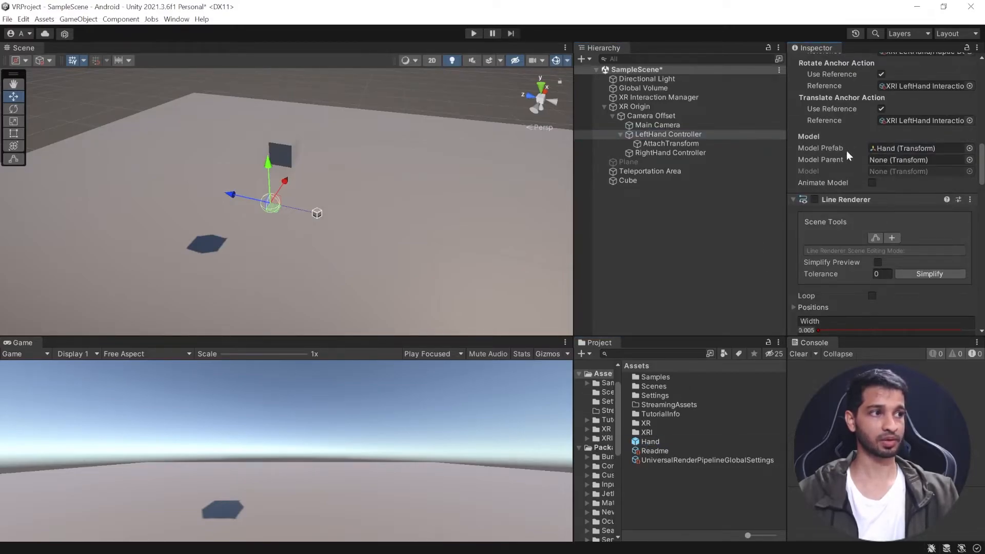
left_click(694, 234)
key("ctrl+s")
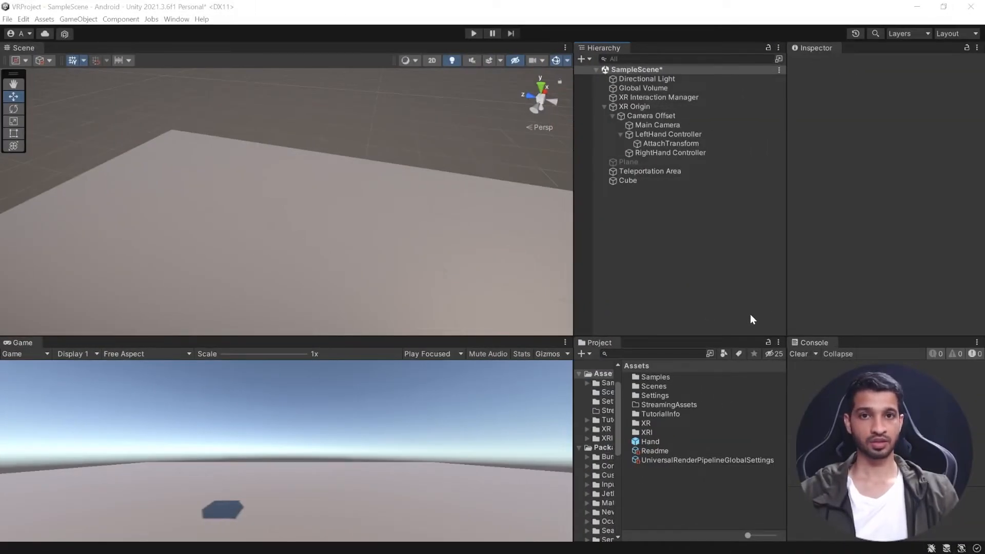
Step: Set the Z center of the LeftHand Controller's Sphere Collider to 0
left_click(668, 136)
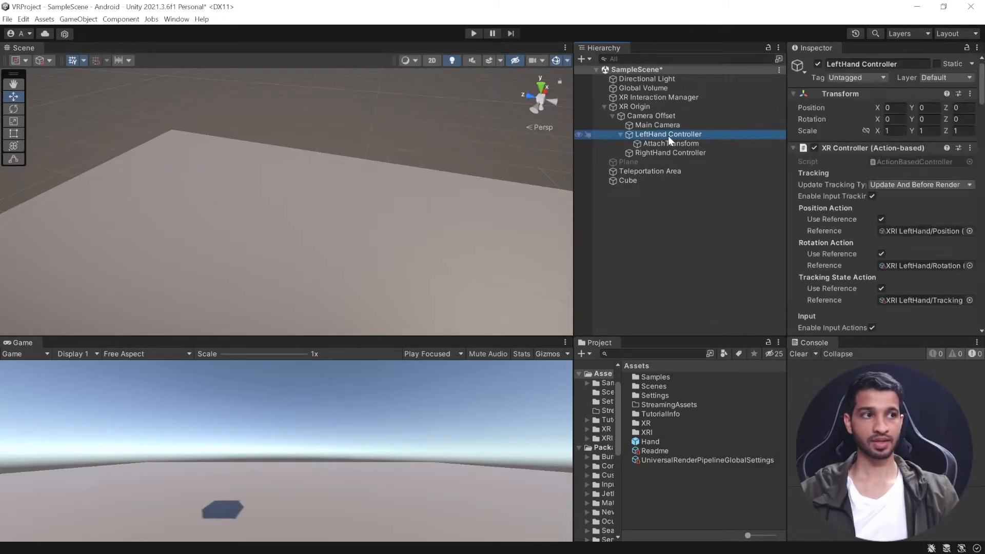
left_click_drag(980, 103, 979, 319)
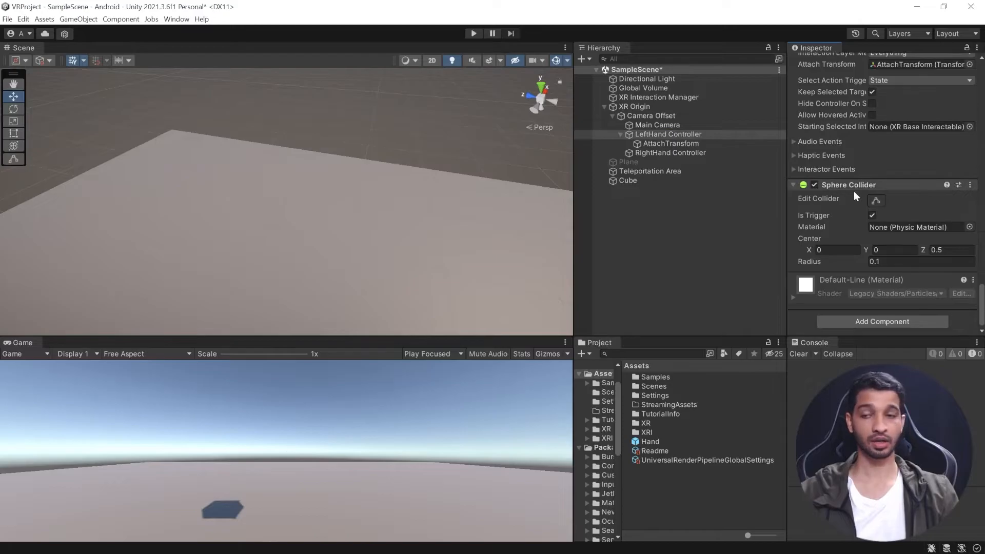
left_click(954, 250)
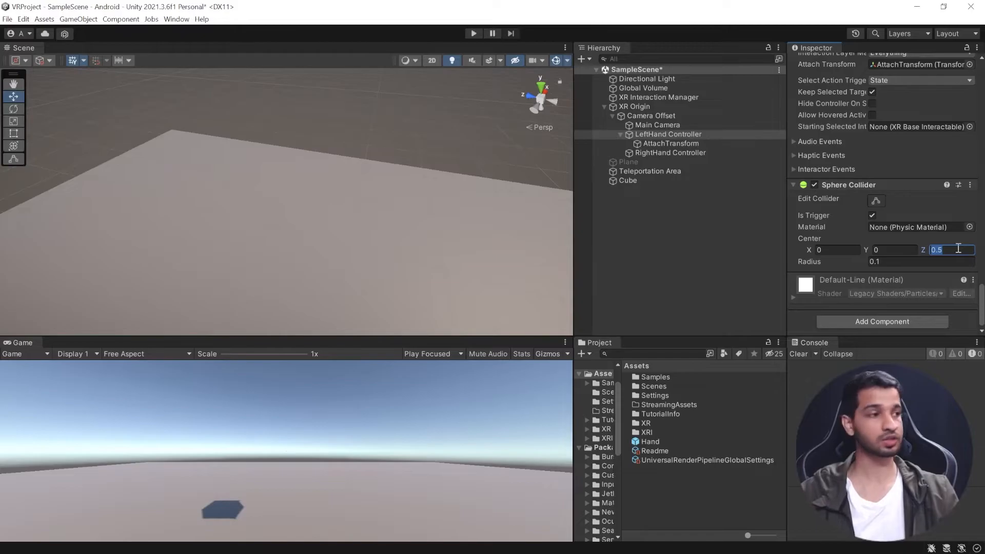
type("0")
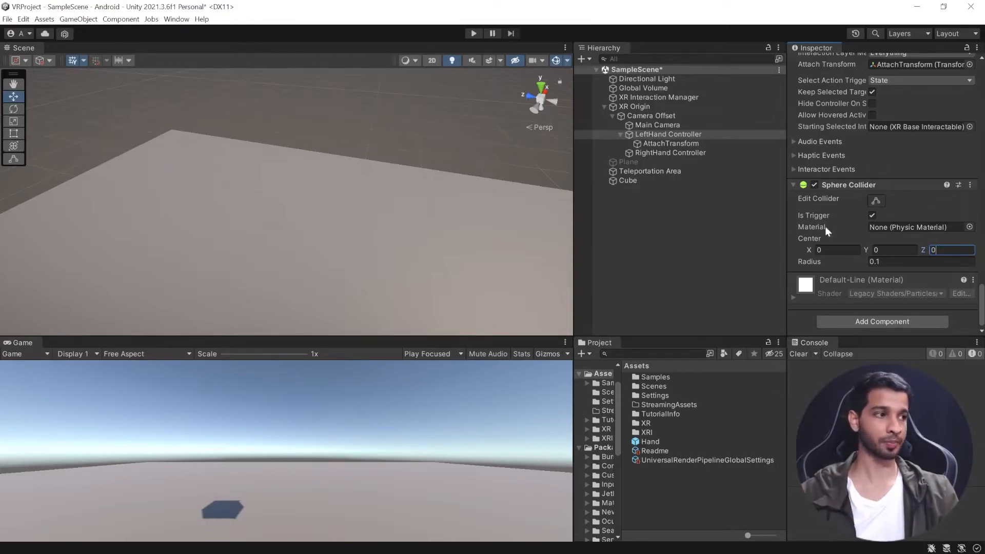
Step: Set the Z position of the LeftHand Controller's AttachTransform to 0
left_click(671, 143)
left_click(971, 108)
type("0.5")
key("Return")
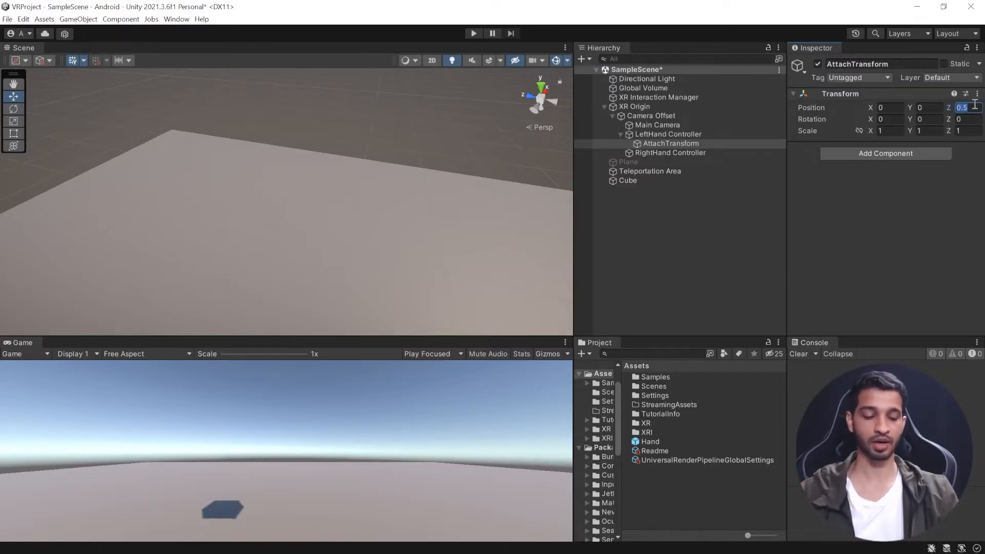
type("0")
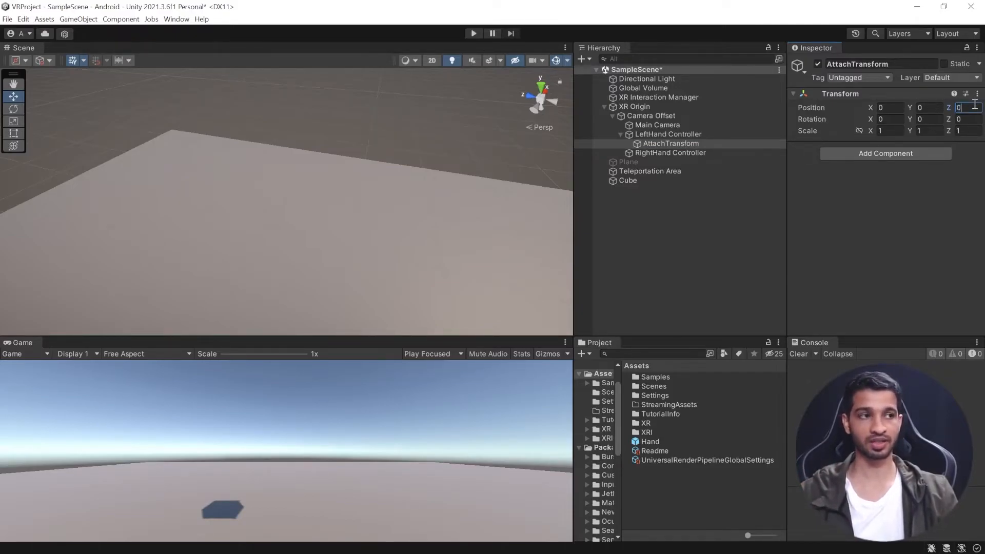
Step: Set the Hand prefab's position to 0 on X, Y and Z
left_click(648, 441)
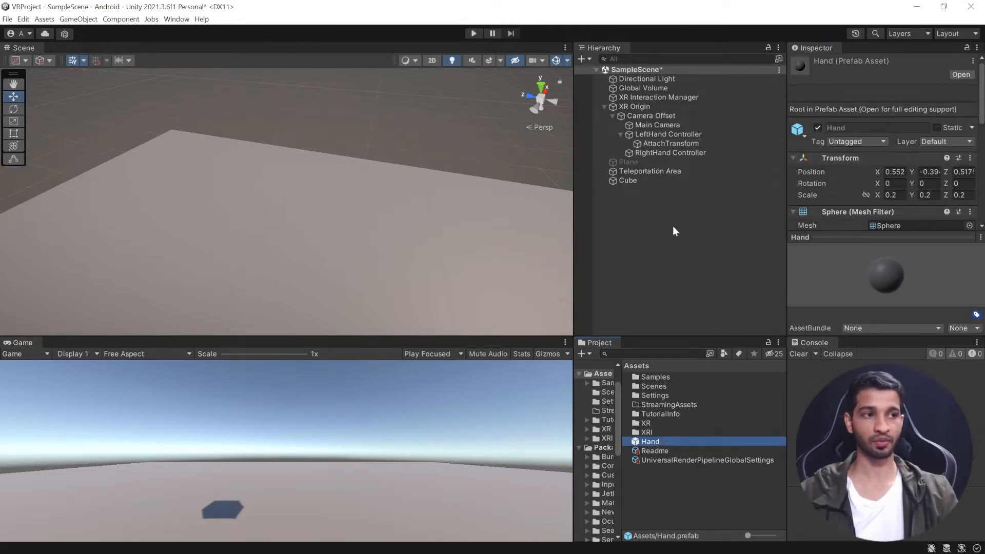
left_click(894, 172)
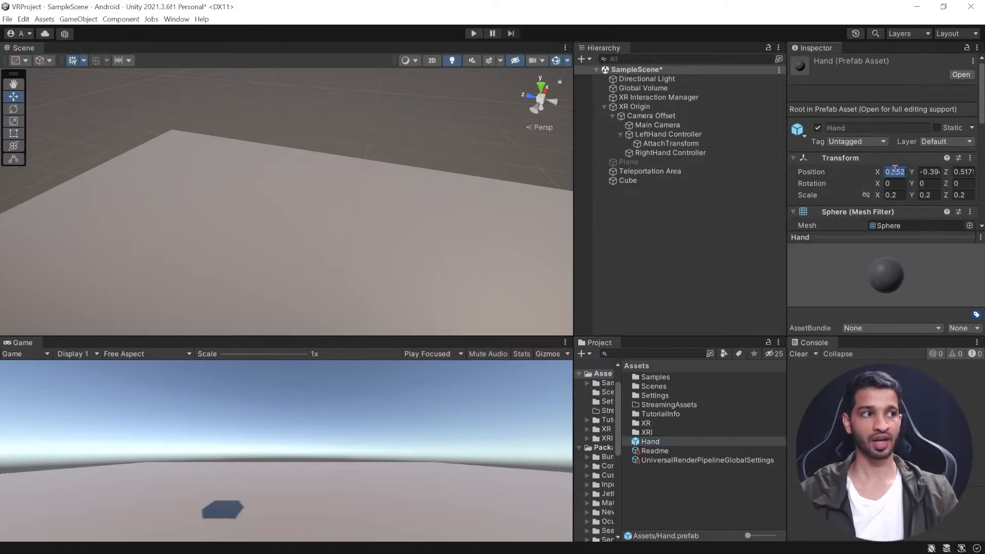
type("0")
key("Tab")
type("0")
key("Tab")
type("0")
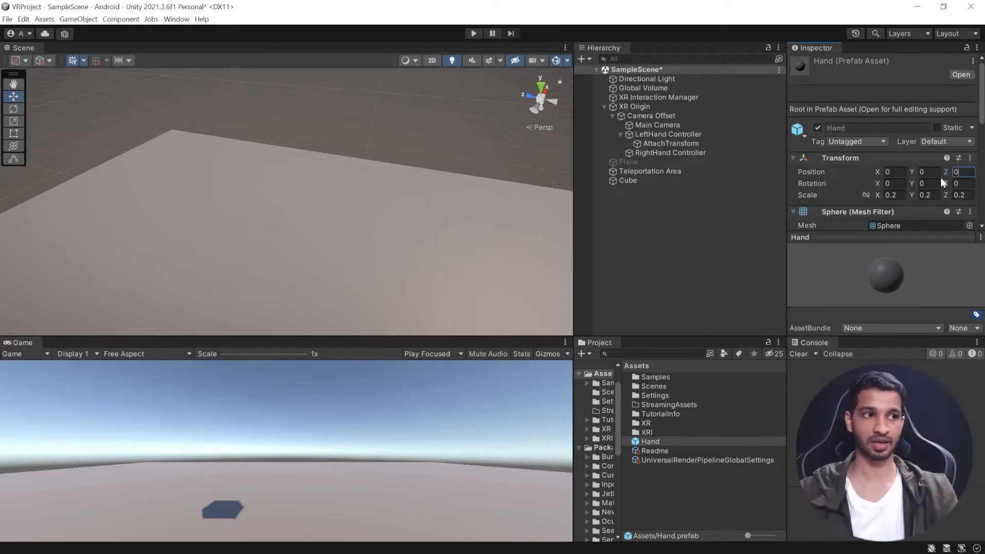
Step: Remove the Sphere Collider component from the Hand prefab and clear the selection
scroll(940, 178, "down", 5)
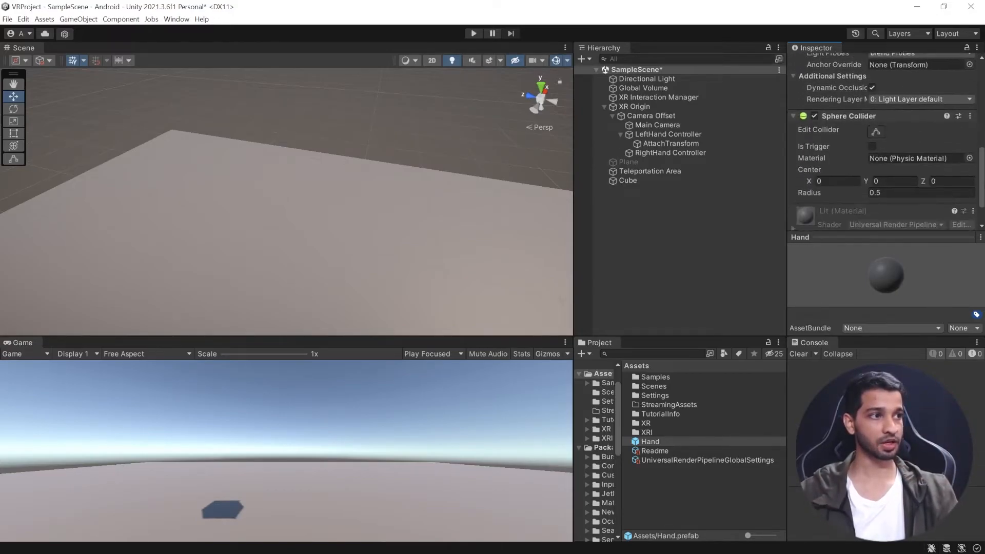
scroll(813, 118, "down", 1)
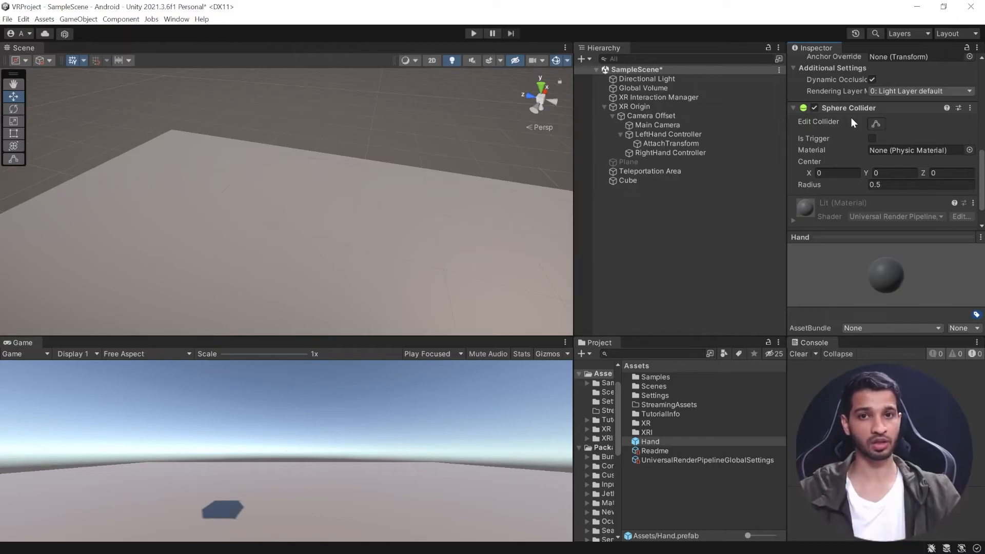
left_click(813, 108)
left_click(970, 107)
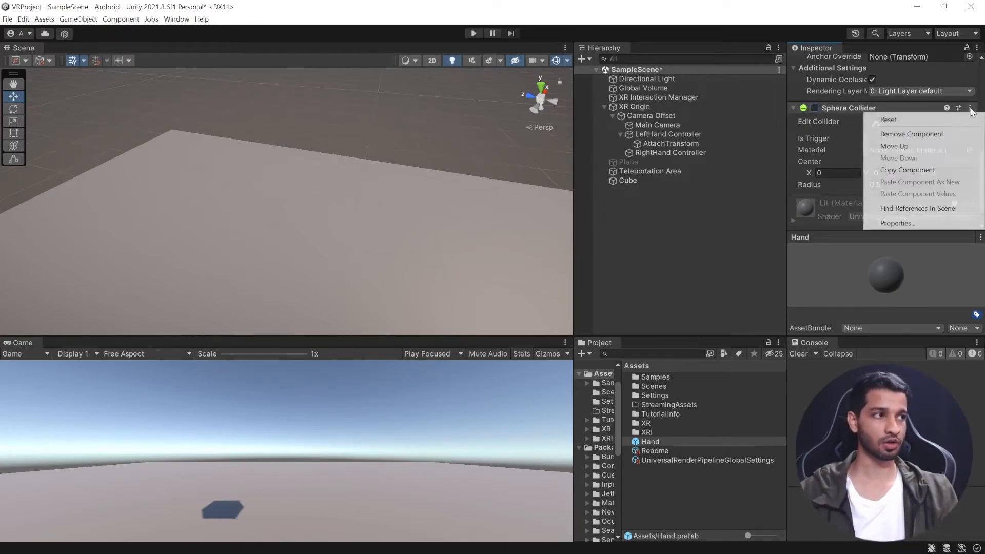
left_click(917, 134)
left_click(662, 254)
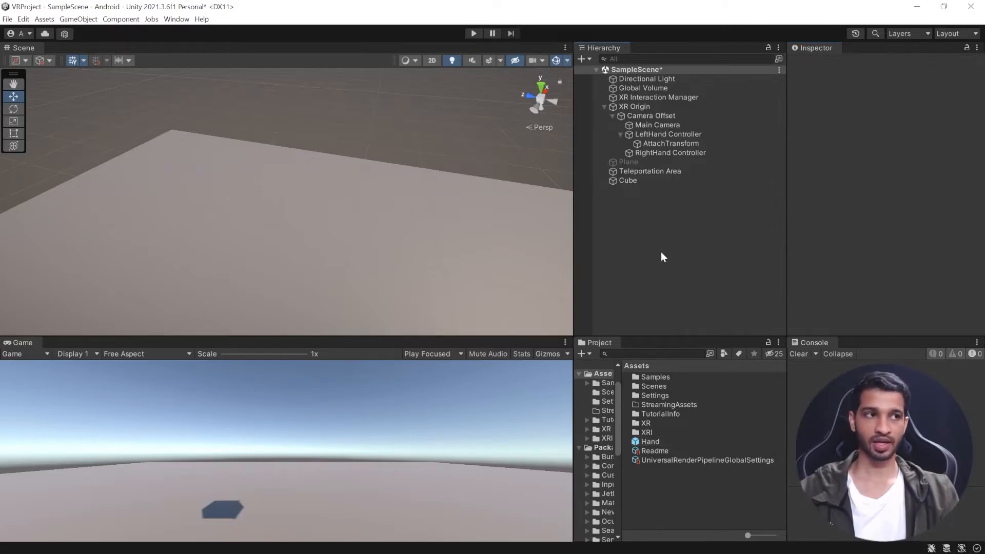
Step: Save the scene and play-test direct grabbing of the Cube, ending the test run
key("ctrl+s")
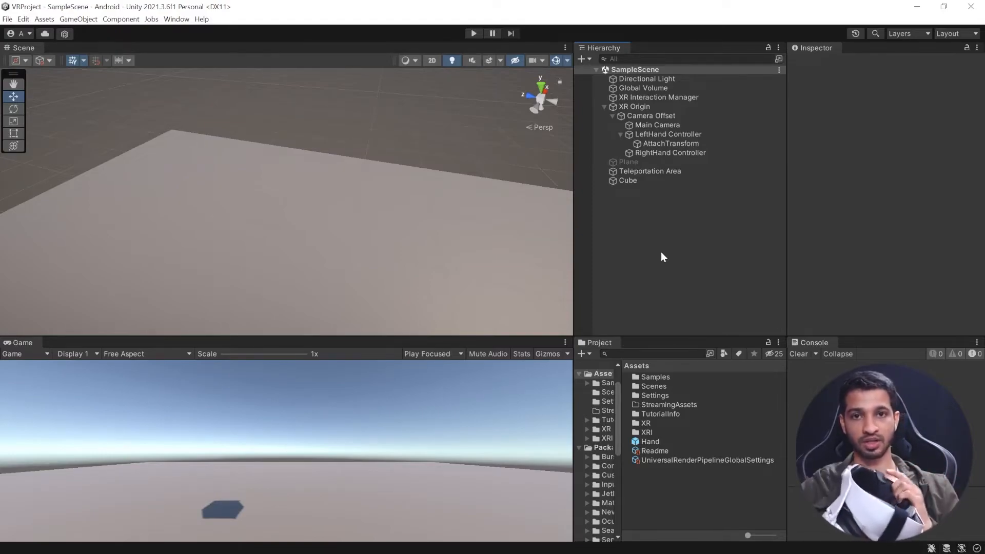
left_click(473, 34)
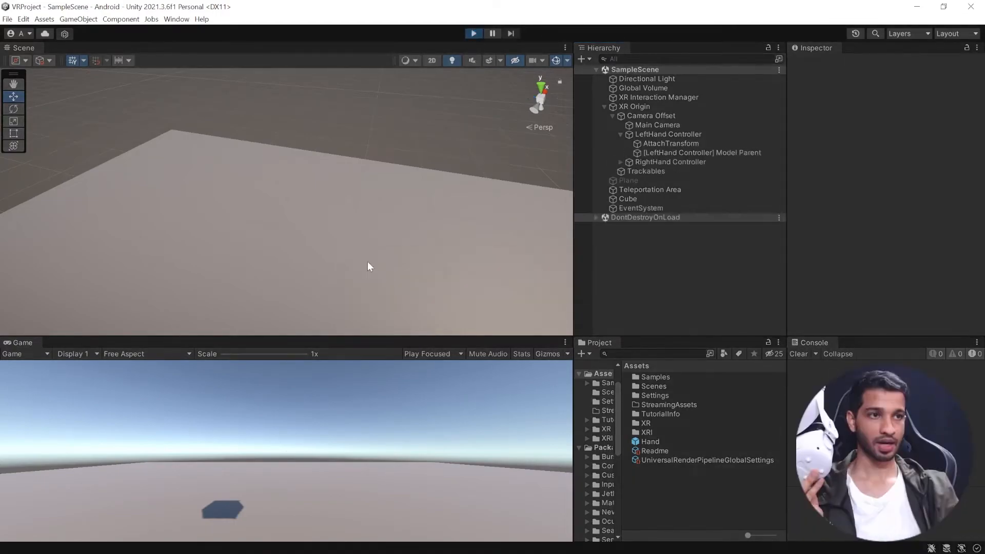
middle_click_drag(373, 257, 364, 190)
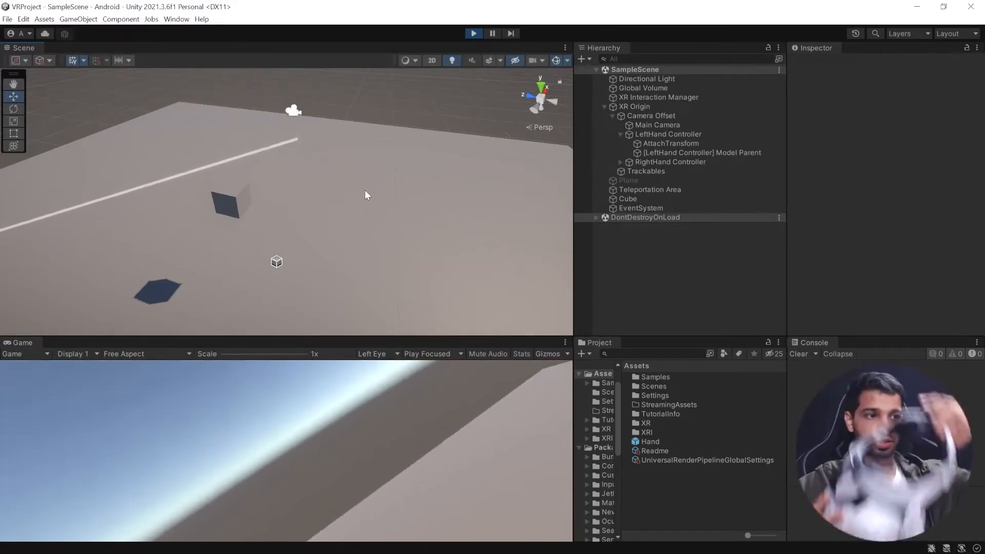
left_click(473, 34)
Step: Assign the Hand prefab as the Model Prefab of the LeftHand Controller's XR Controller and play-test the scene
left_click(665, 134)
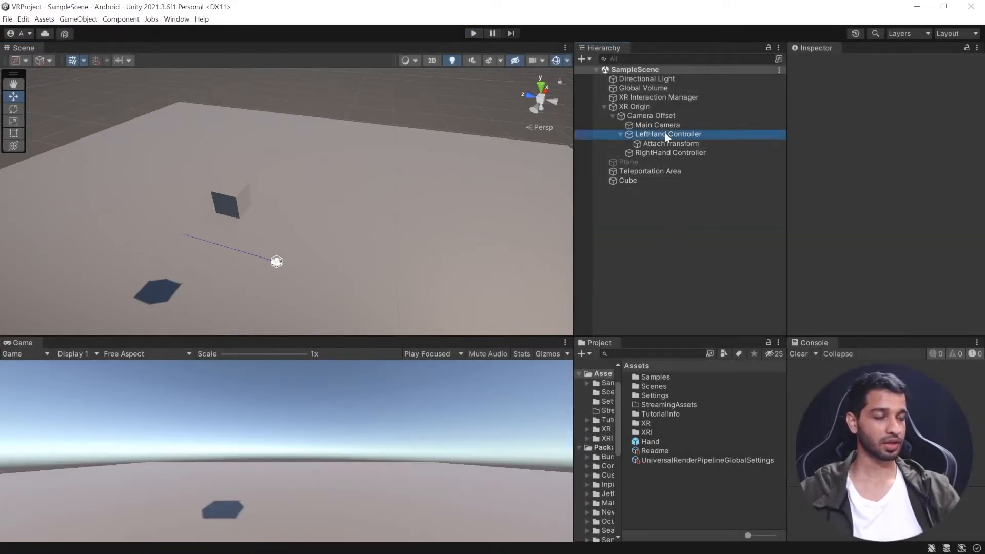
scroll(838, 177, "down", 10)
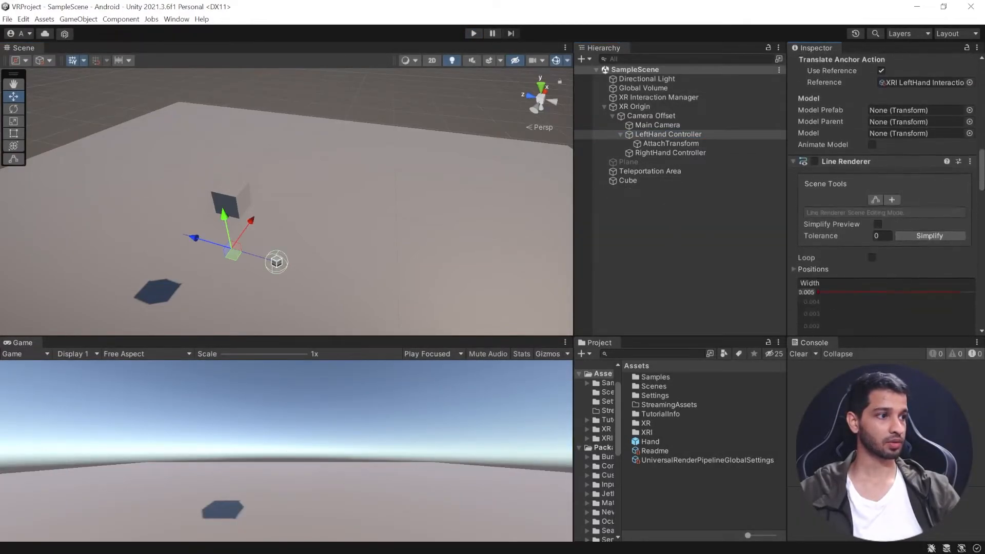
scroll(798, 162, "up", 2)
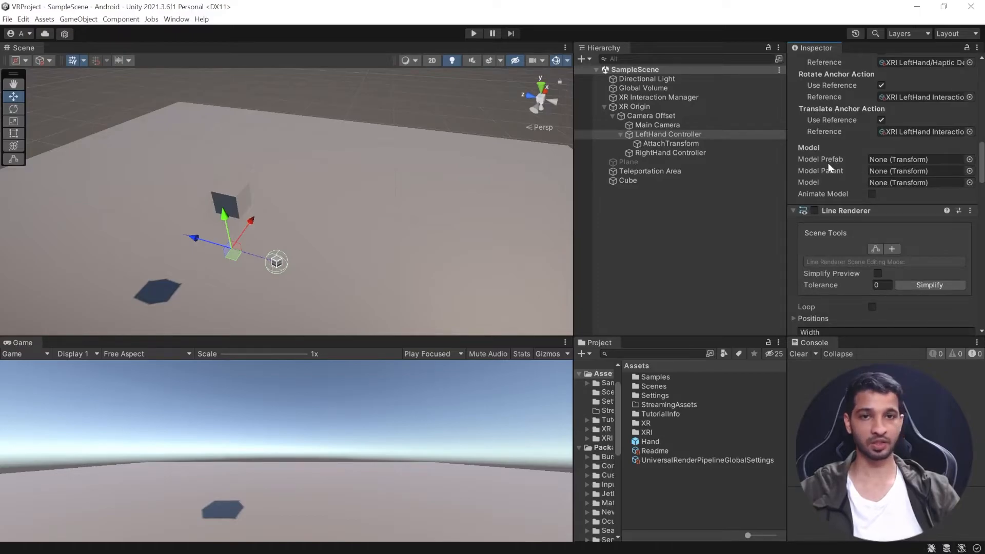
left_click_drag(651, 440, 872, 160)
left_click(473, 33)
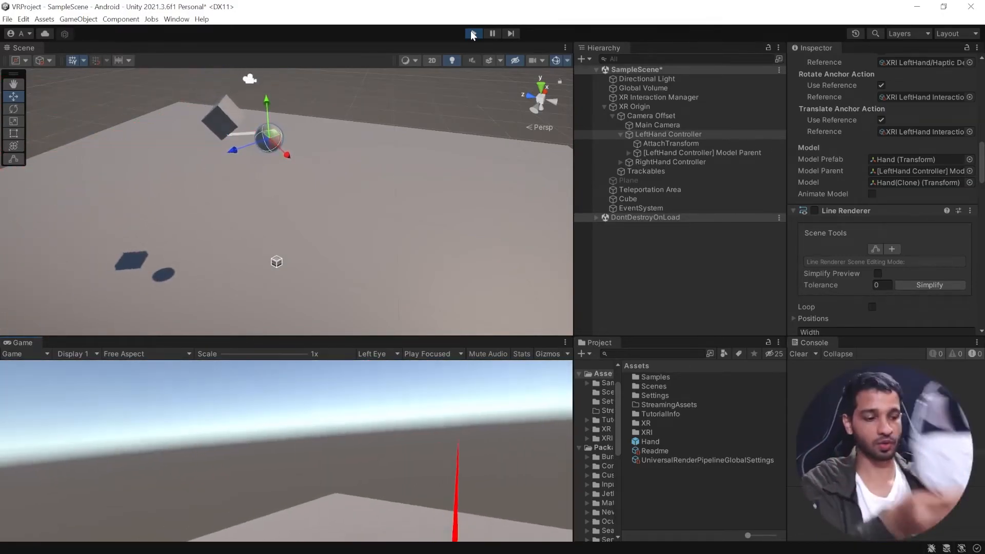
left_click(472, 33)
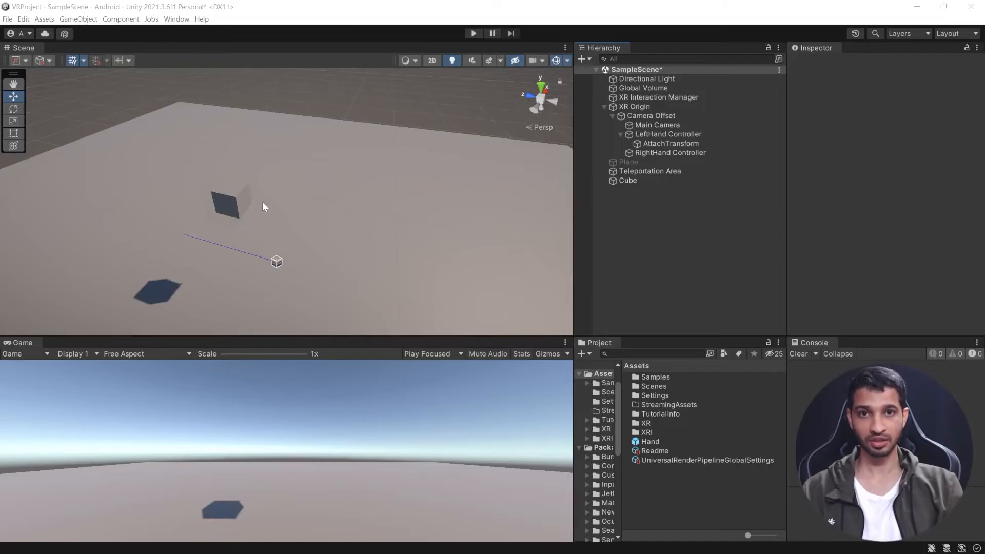
Step: Switch Force Grab and Anchor Control off and back on in the RightHand Controller's XR Ray Interactor
left_click(663, 153)
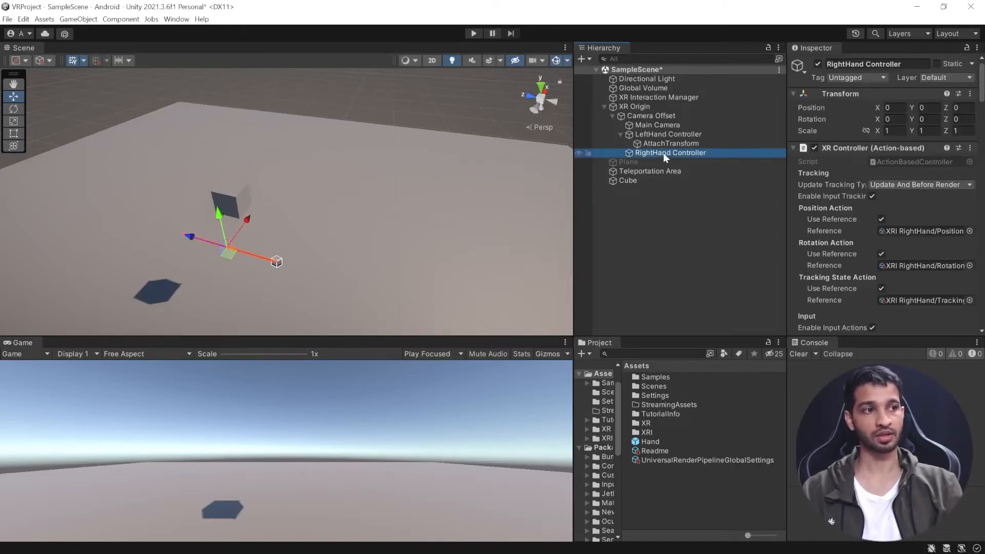
scroll(882, 195, "down", 10)
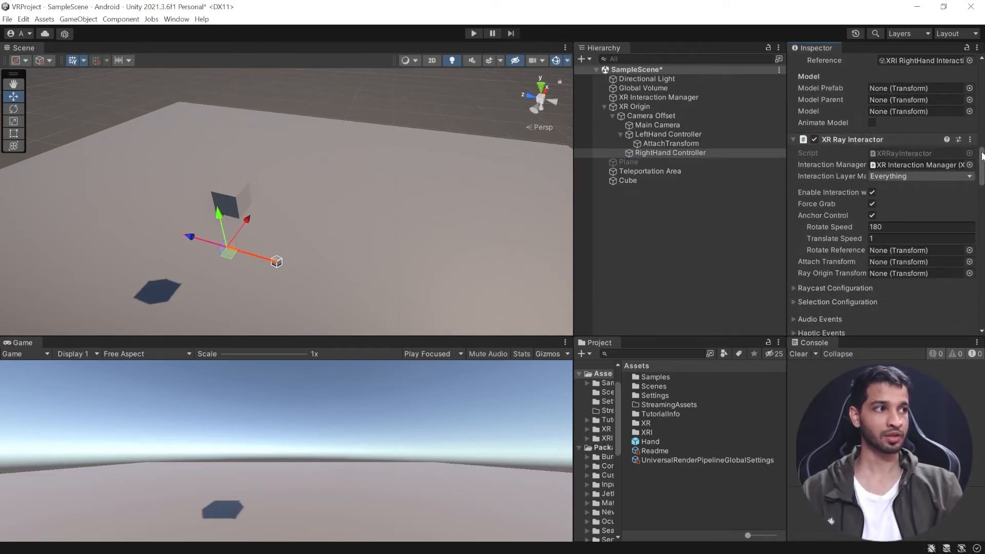
scroll(882, 194, "down", 3)
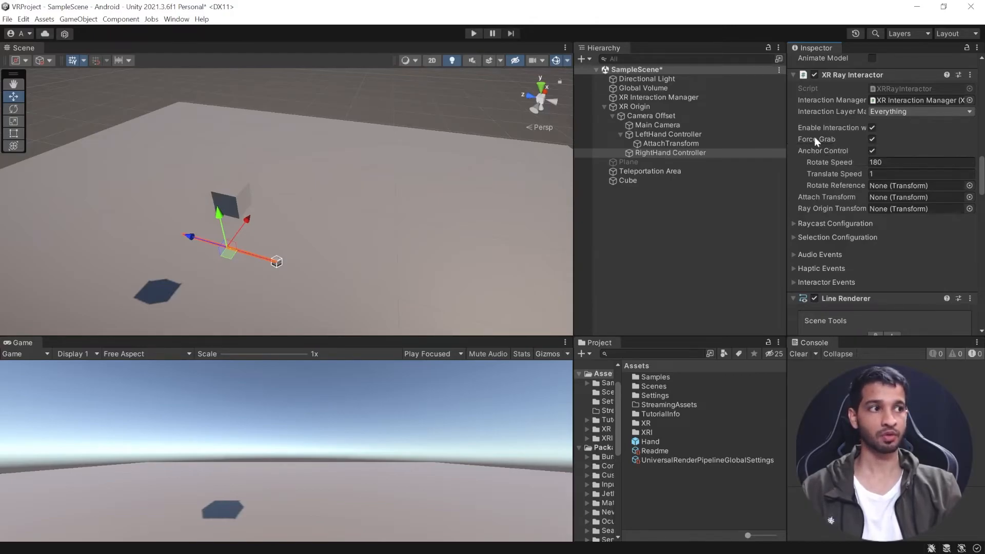
mouse_move(819, 145)
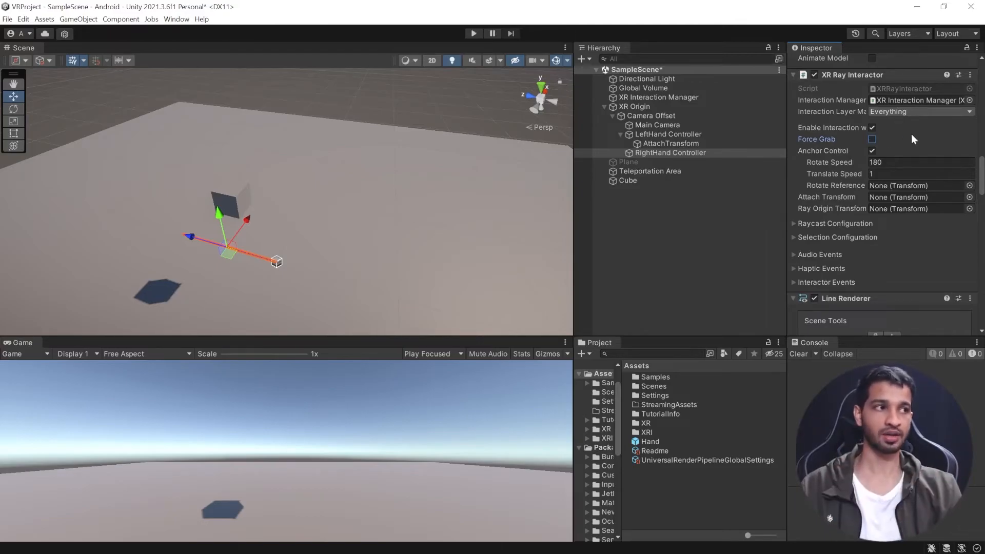
left_click(872, 139)
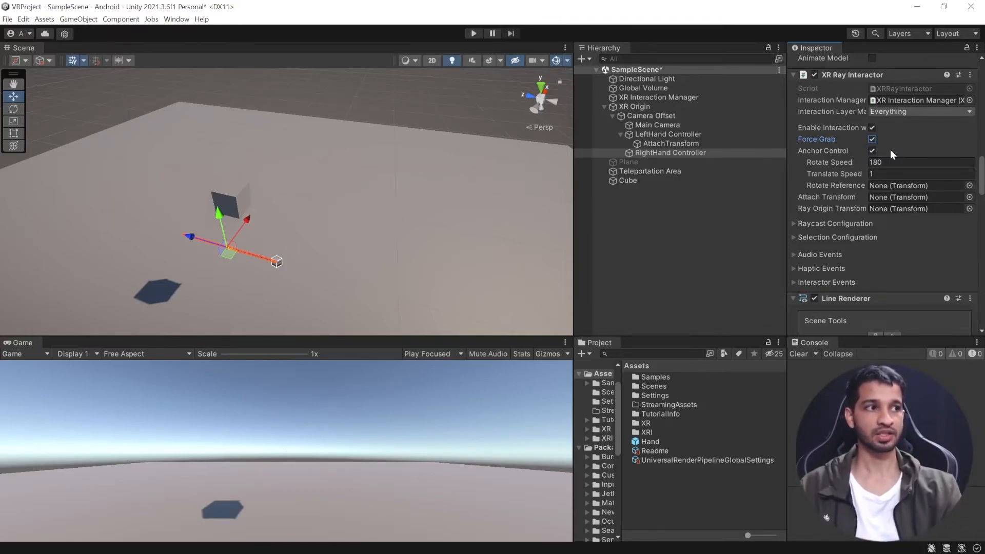
left_click(871, 150)
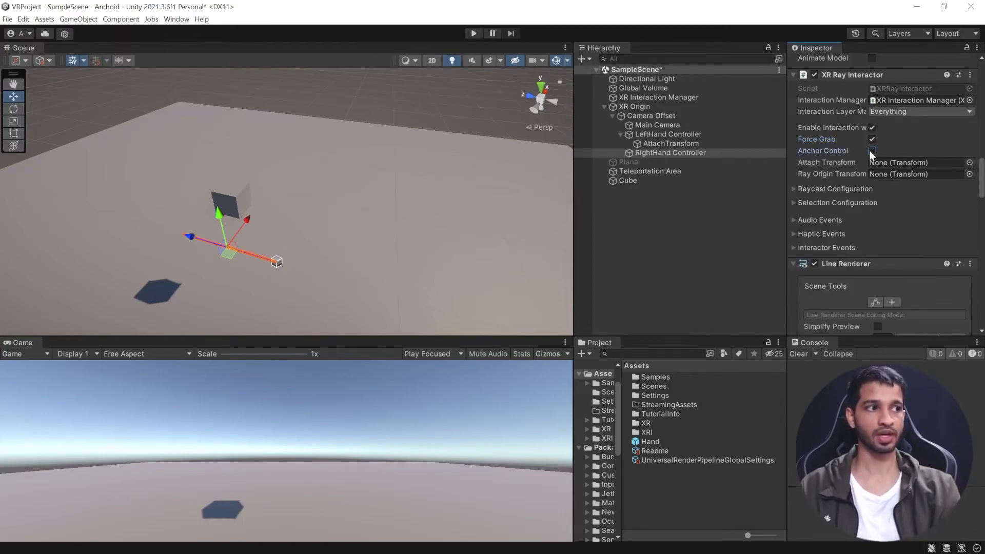
left_click(871, 150)
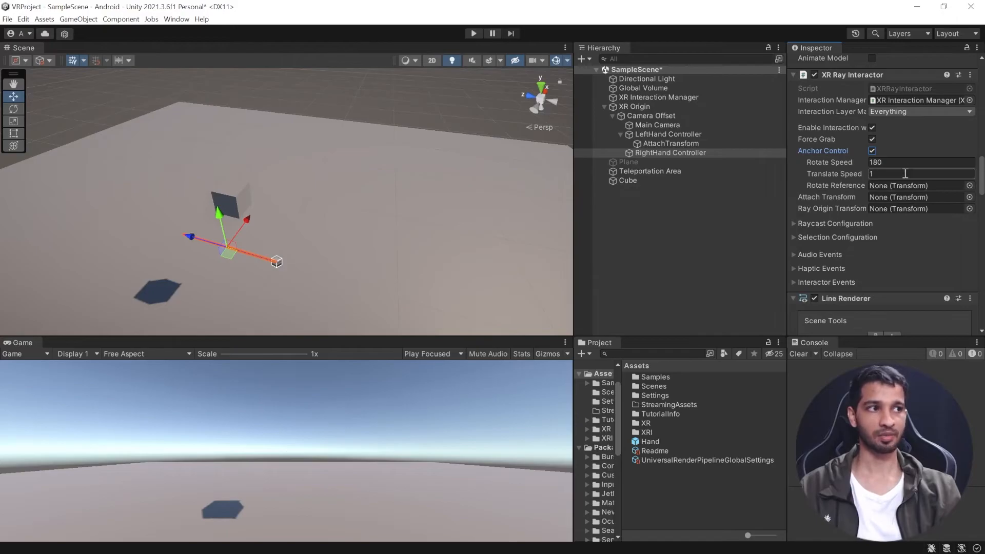
Step: Check the Cube's XR Grab Interactable component and clear the selection
left_click(637, 180)
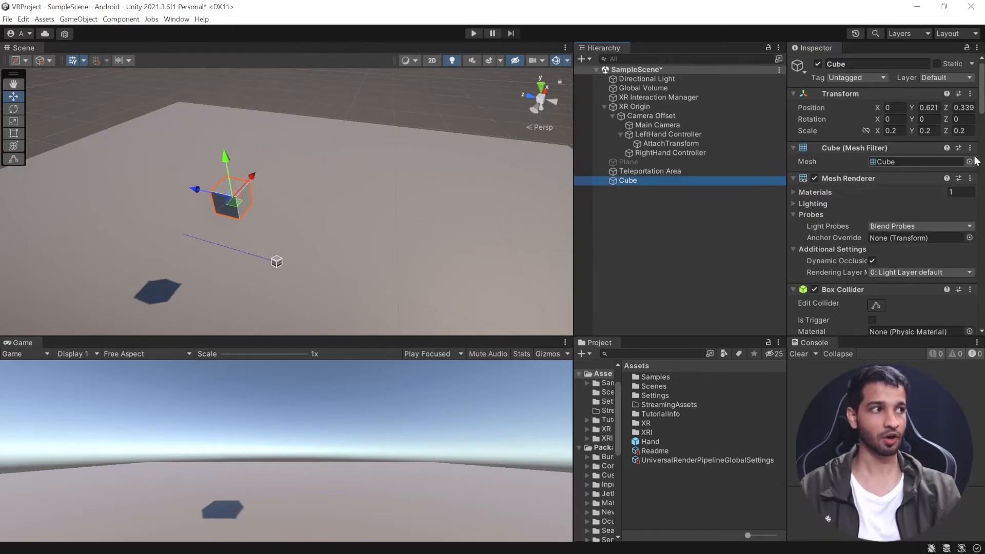
left_click_drag(981, 95, 974, 161)
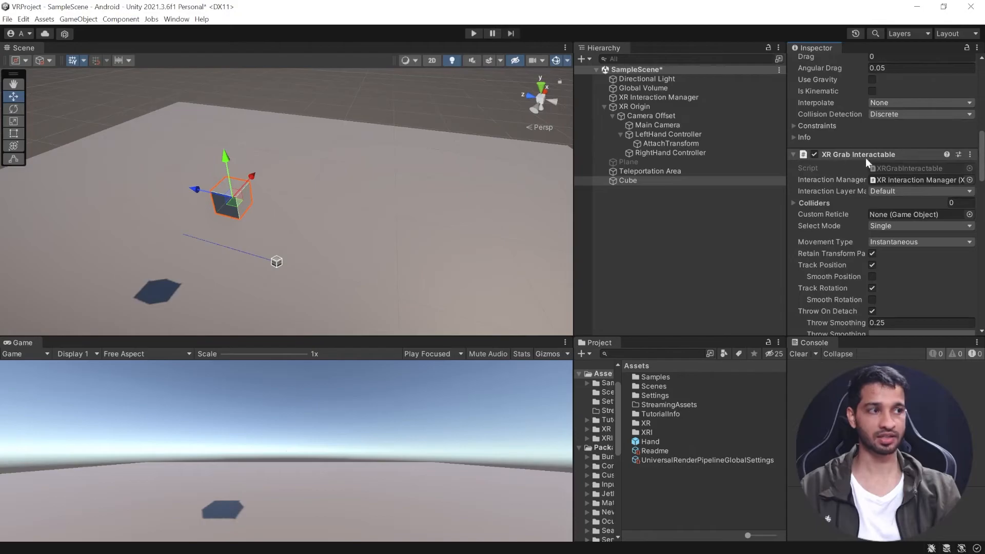
left_click(653, 261)
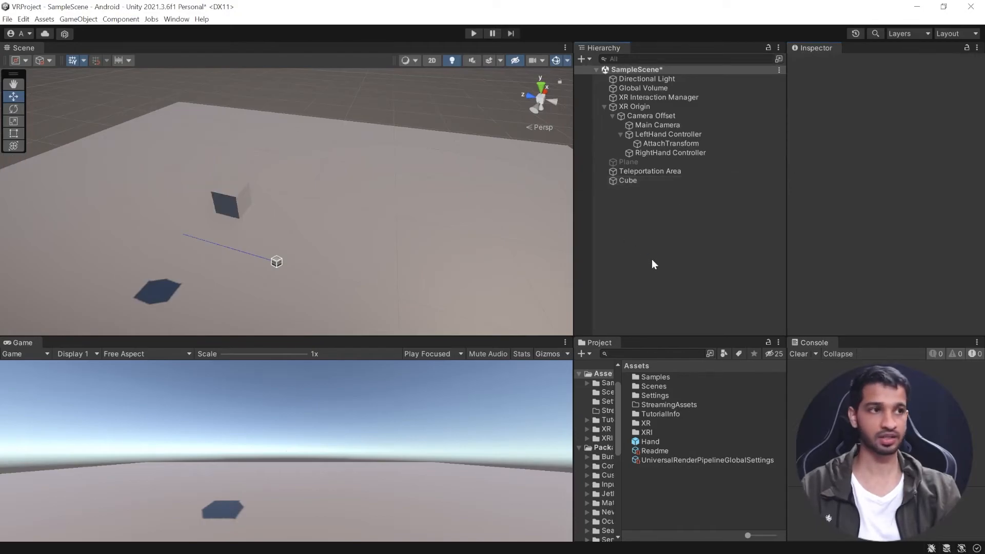
Step: Play-test ray grabbing, disabling Anchor Control and Force Grab on the RightHand Controller's XR Ray Interactor during the run, and end the test
left_click(466, 33)
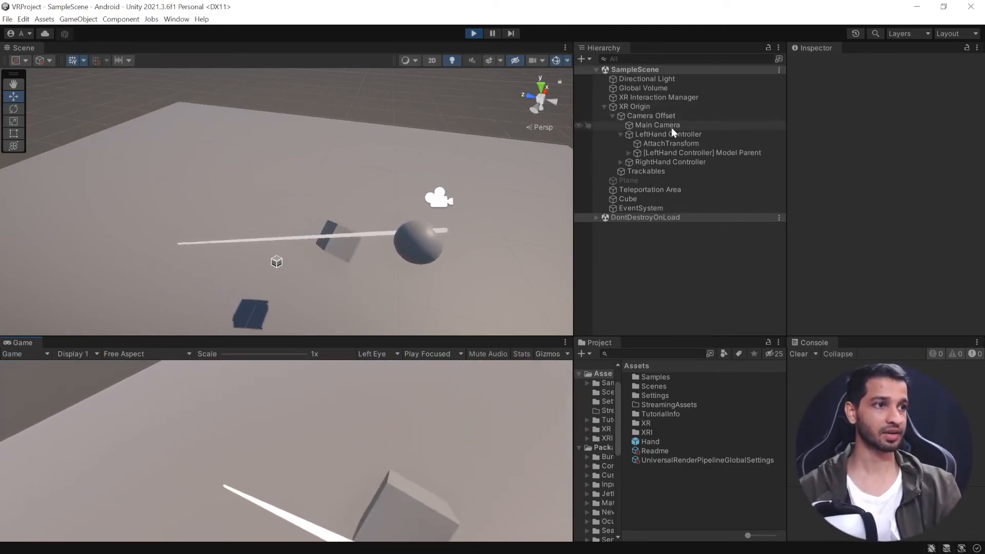
left_click(653, 162)
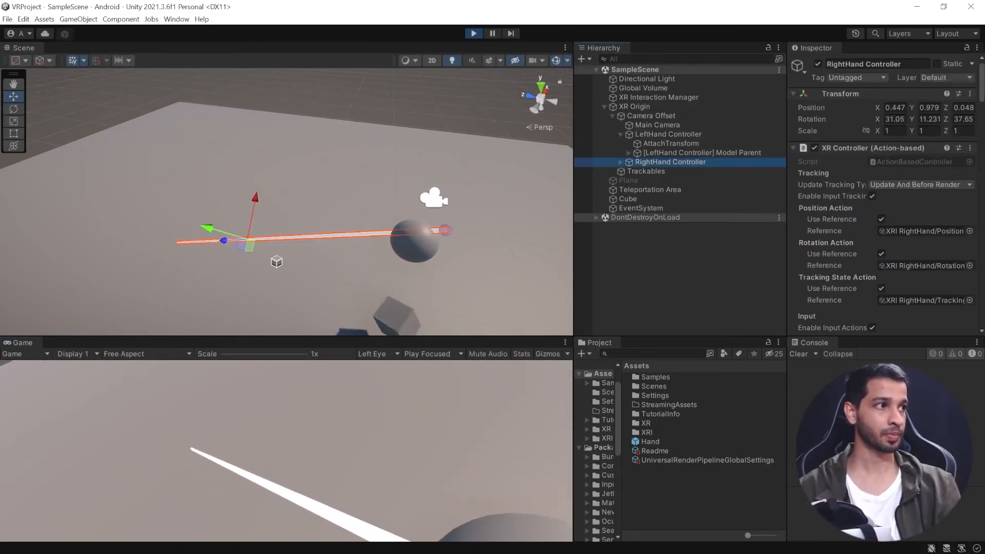
left_click_drag(982, 94, 983, 187)
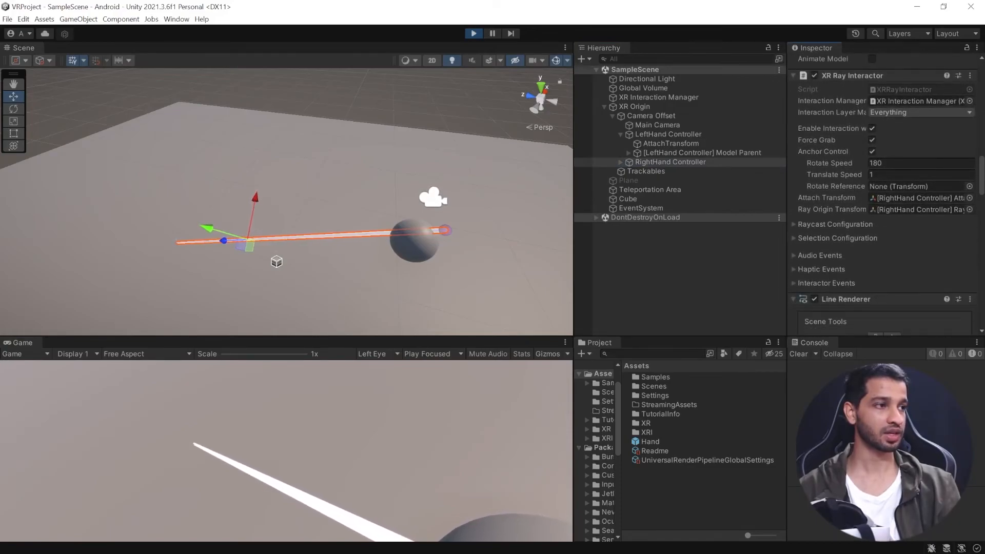
left_click(871, 152)
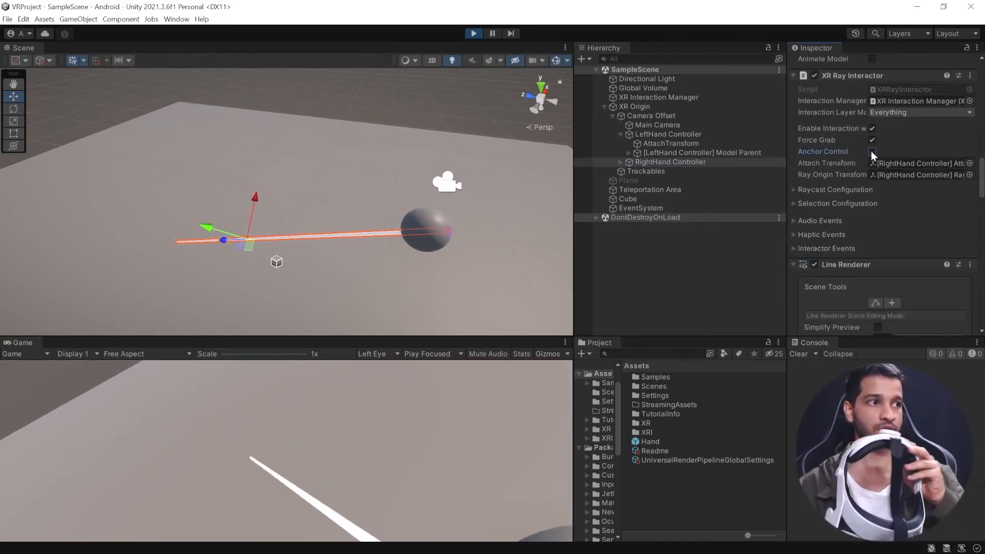
left_click(872, 141)
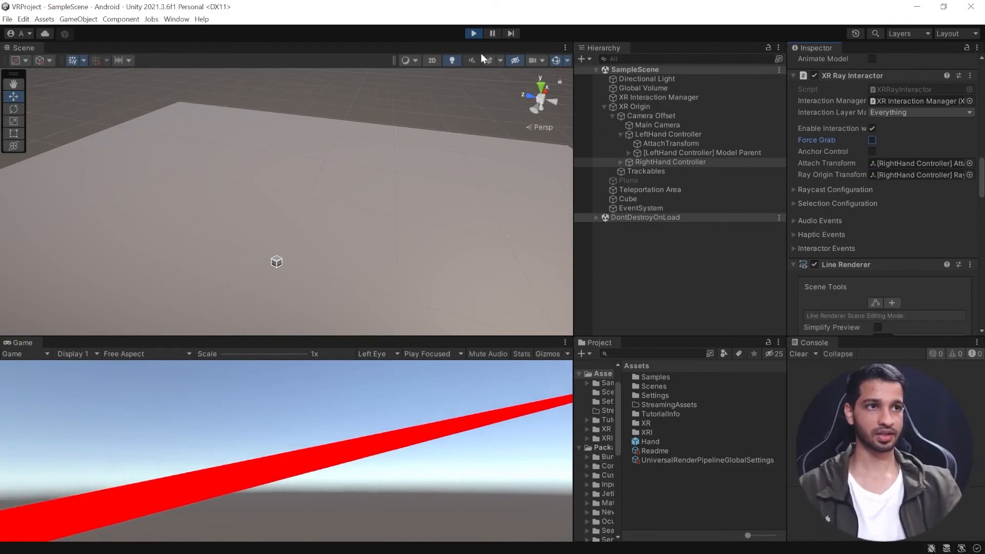
left_click(474, 34)
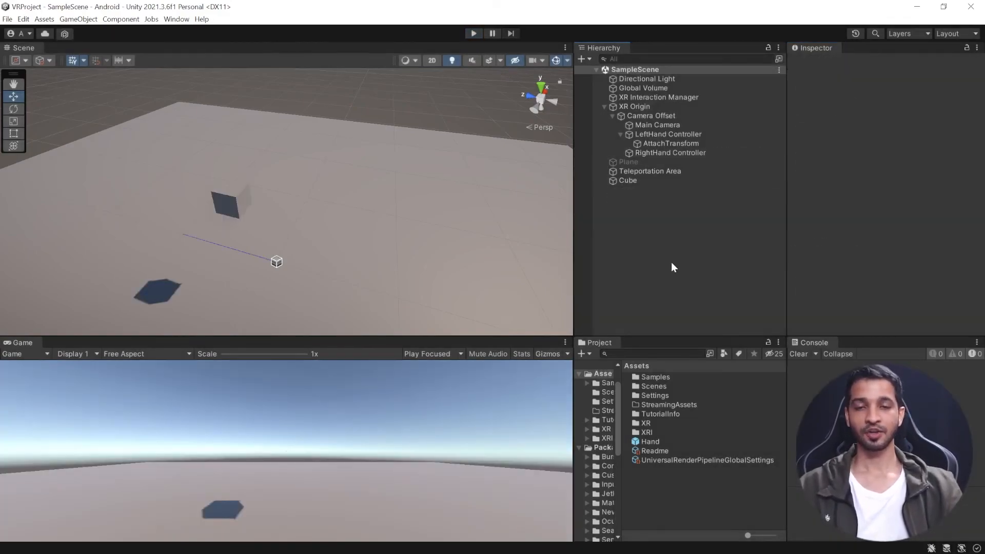